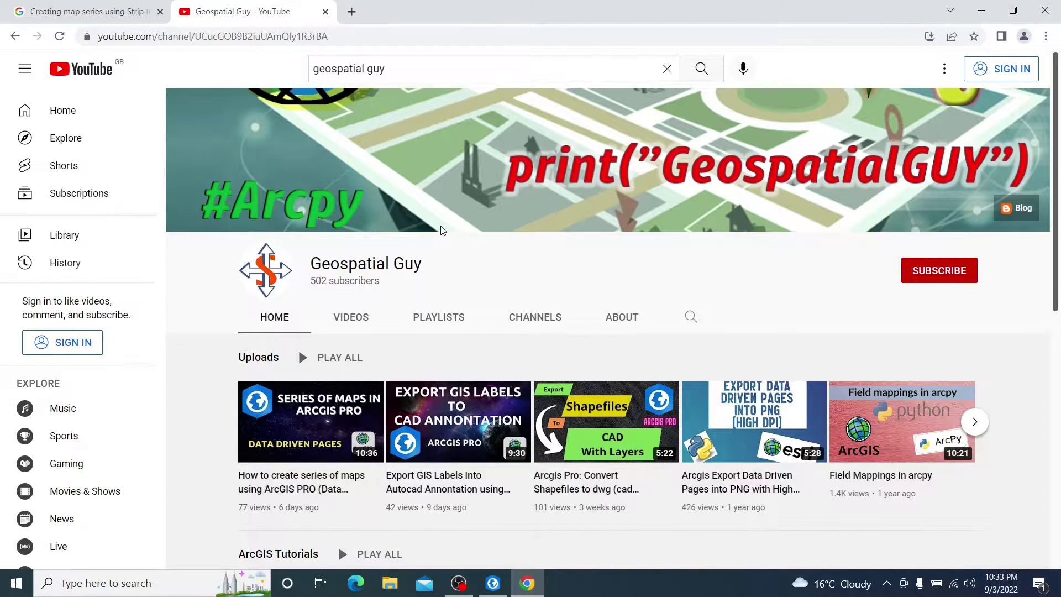
- Switch from the YouTube channel page to the ArcGIS Pro project with the road's strip map index
{"action": "key", "text": "alt+Tab"}
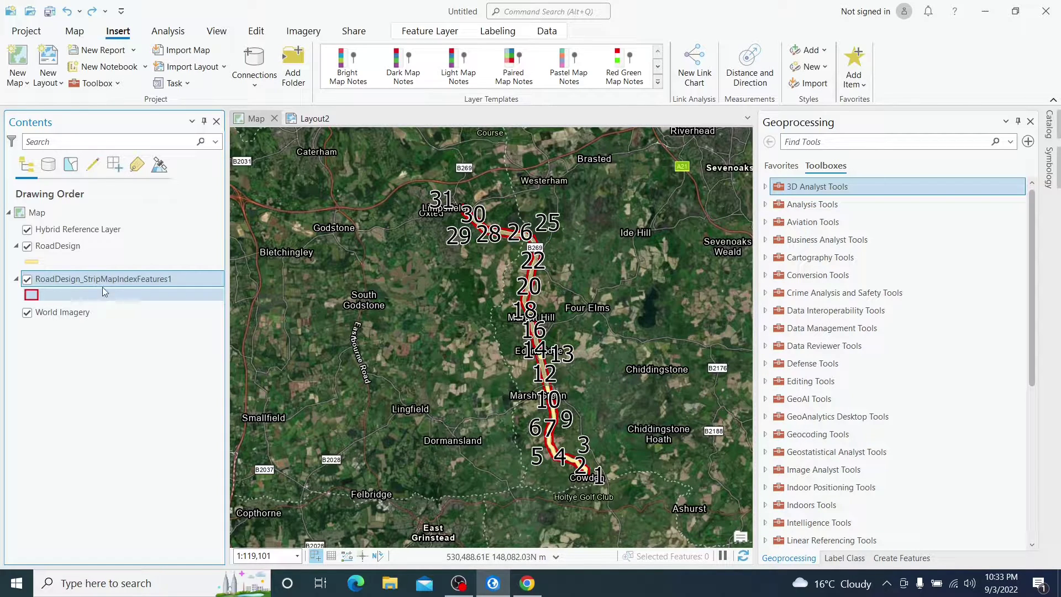
- Hide the StripMapIndexFeatures1 layer and display Layout2 with its map series pages
{"action": "left_click", "coordinate": [27, 279]}
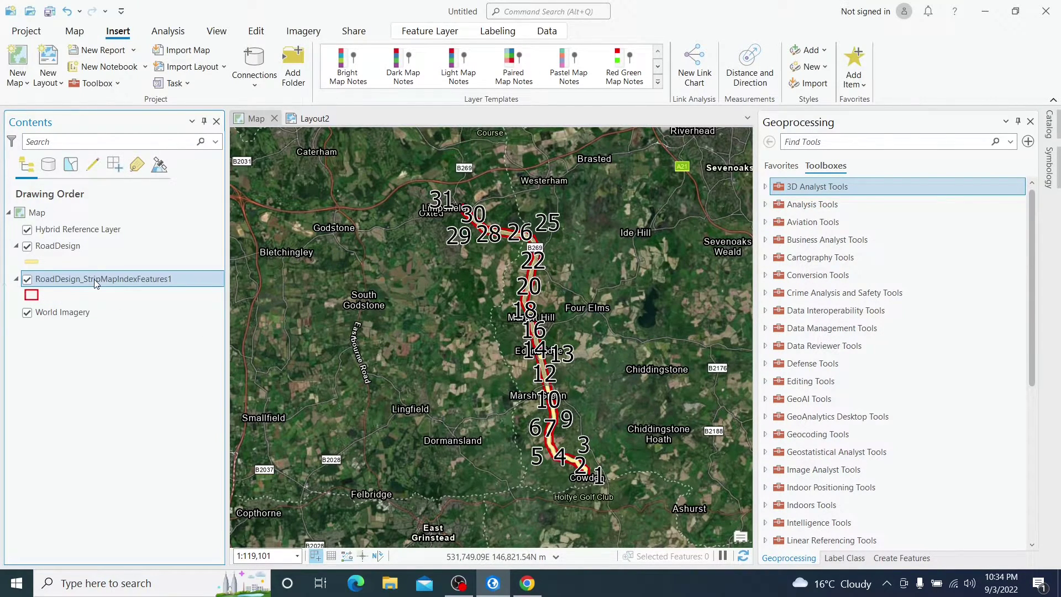
{"action": "left_click", "coordinate": [304, 117]}
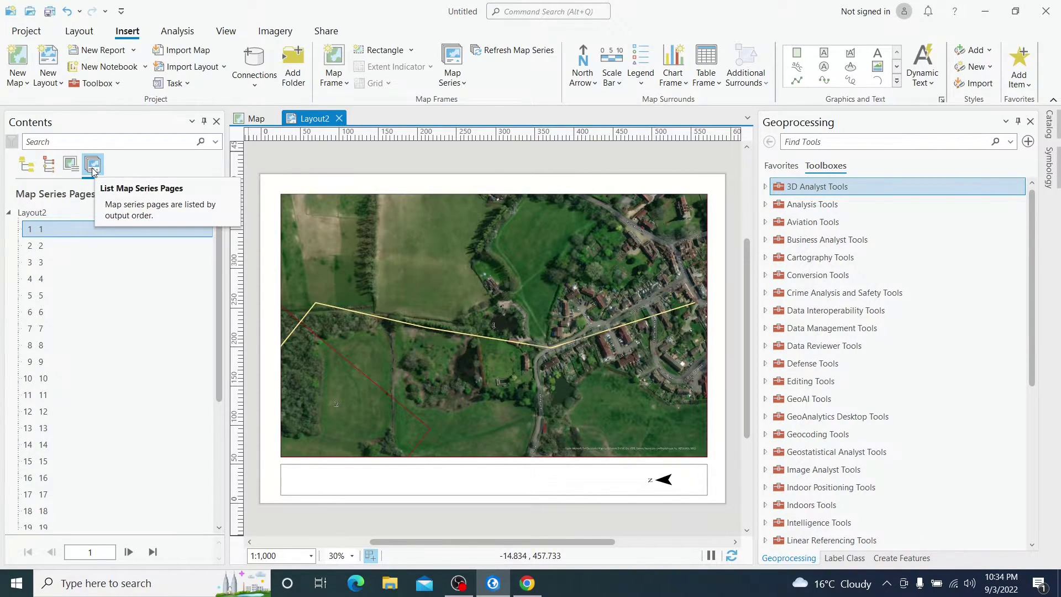
- Show map series page 31, then return to the map and zoom to view the whole route
{"action": "scroll", "coordinate": [40, 310], "scroll_direction": "down", "scroll_amount": 4}
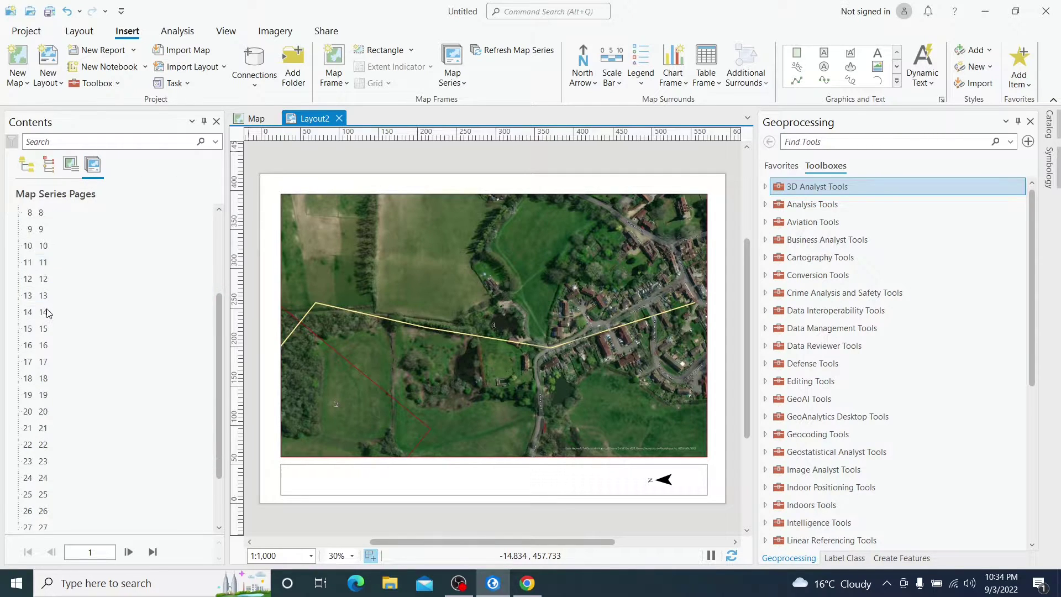
{"action": "left_click", "coordinate": [62, 522]}
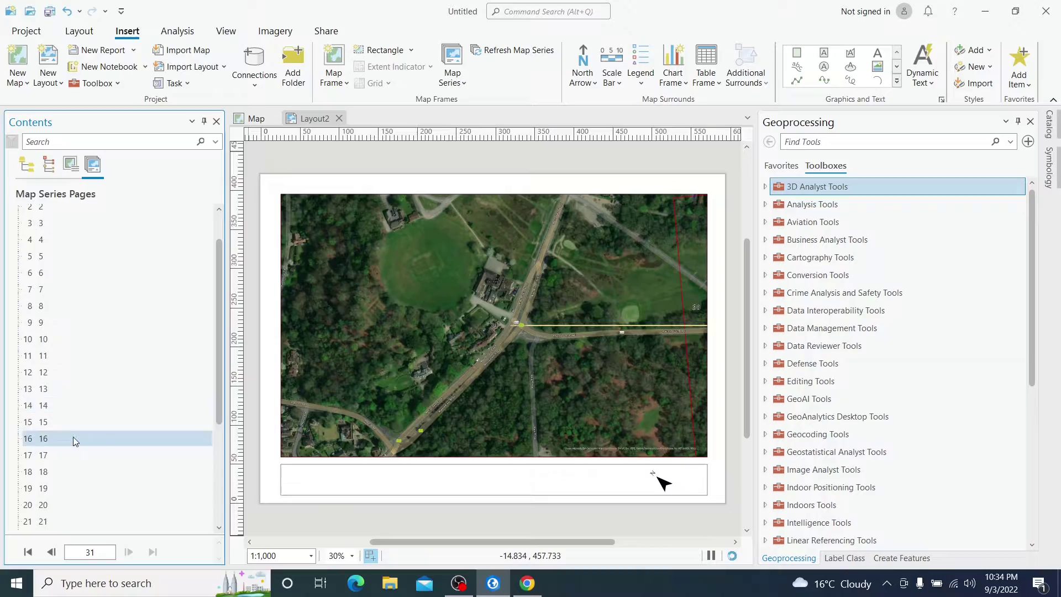
{"action": "left_click", "coordinate": [260, 118]}
{"action": "scroll", "coordinate": [463, 219], "scroll_direction": "up", "scroll_amount": 5}
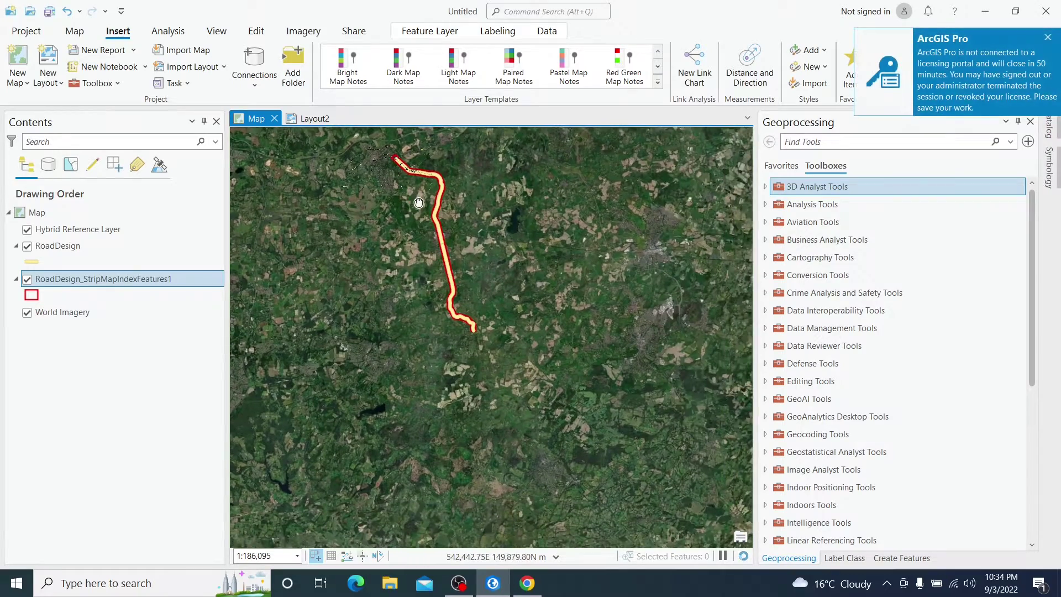
{"action": "scroll", "coordinate": [460, 345], "scroll_direction": "up", "scroll_amount": 3}
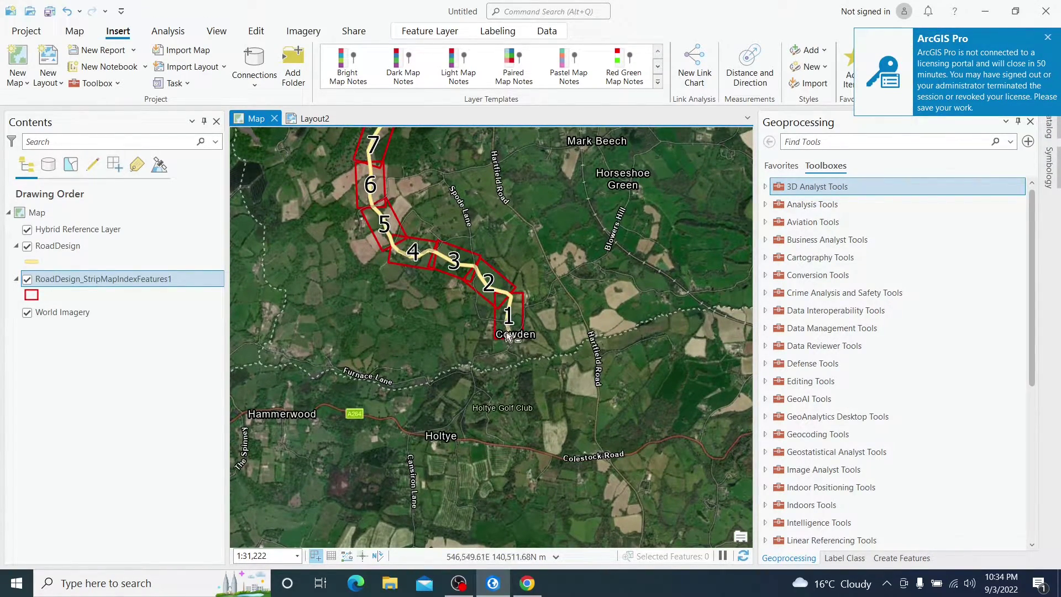
{"action": "scroll", "coordinate": [517, 346], "scroll_direction": "down", "scroll_amount": 3}
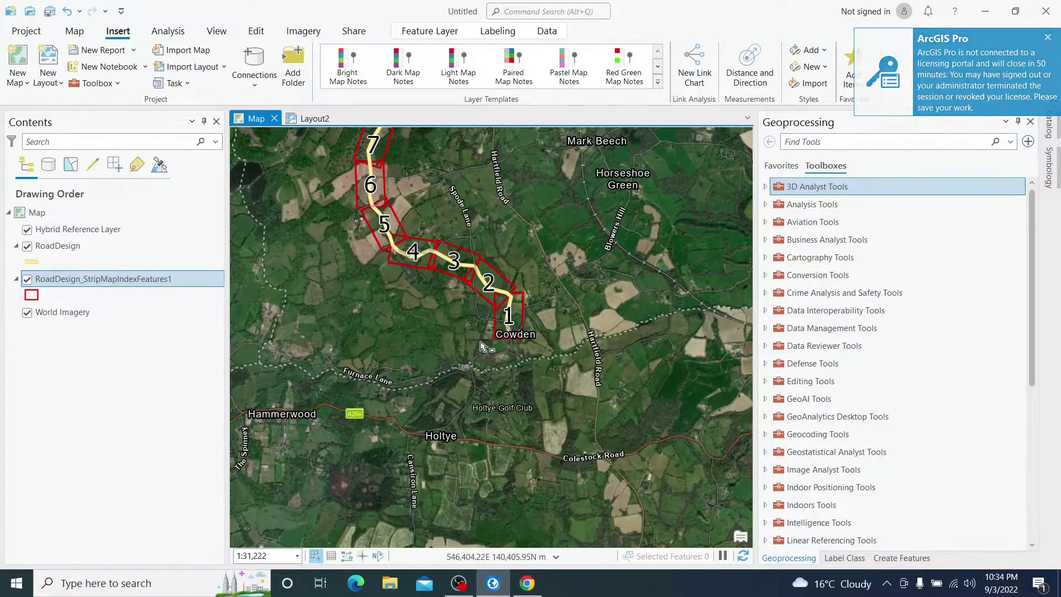
{"action": "scroll", "coordinate": [463, 396], "scroll_direction": "down", "scroll_amount": 3}
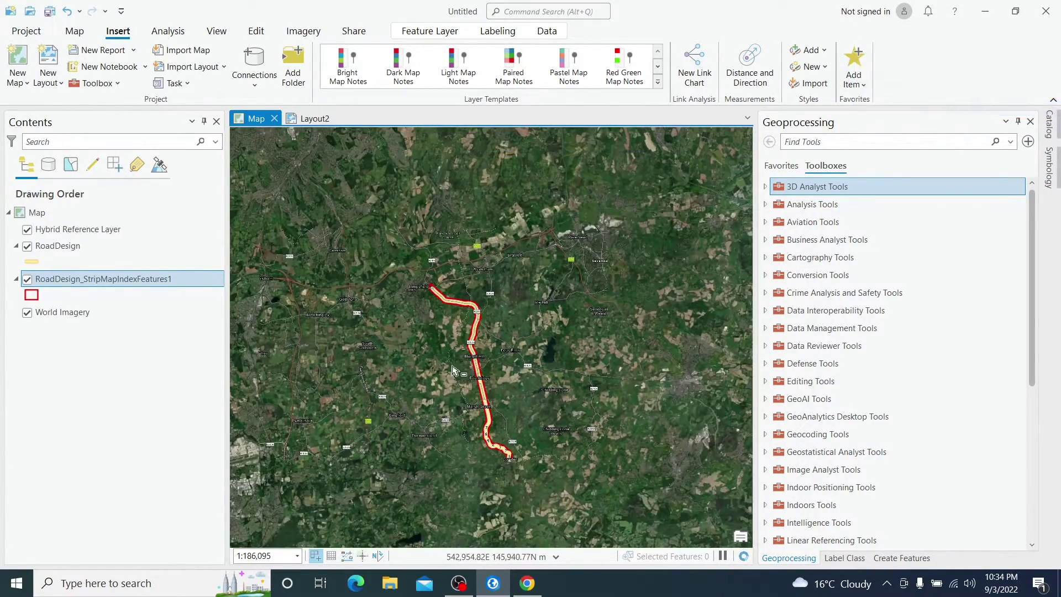
{"action": "scroll", "coordinate": [442, 326], "scroll_direction": "up", "scroll_amount": 1}
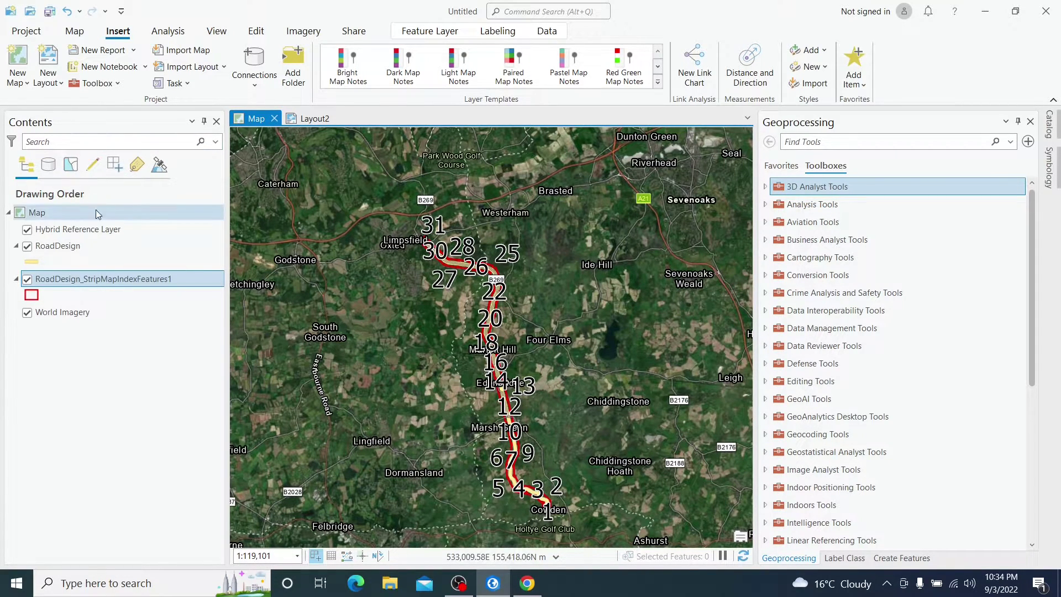
- View map series pages 11, 25 and 27 in Layout2
{"action": "left_click", "coordinate": [296, 119]}
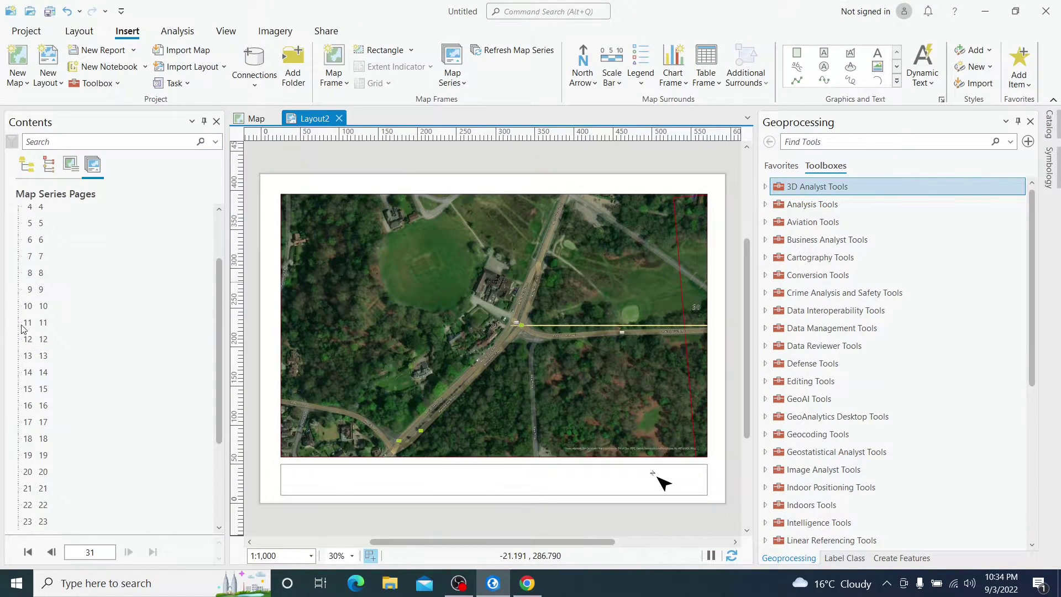
{"action": "left_click", "coordinate": [46, 319]}
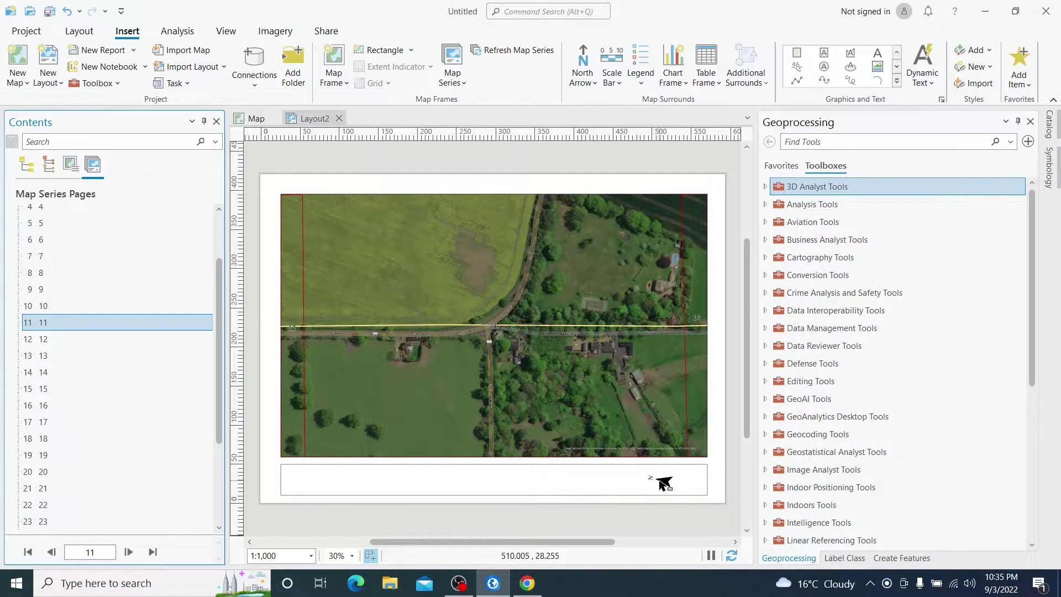
{"action": "left_click_drag", "start_coordinate": [220, 417], "coordinate": [220, 492]}
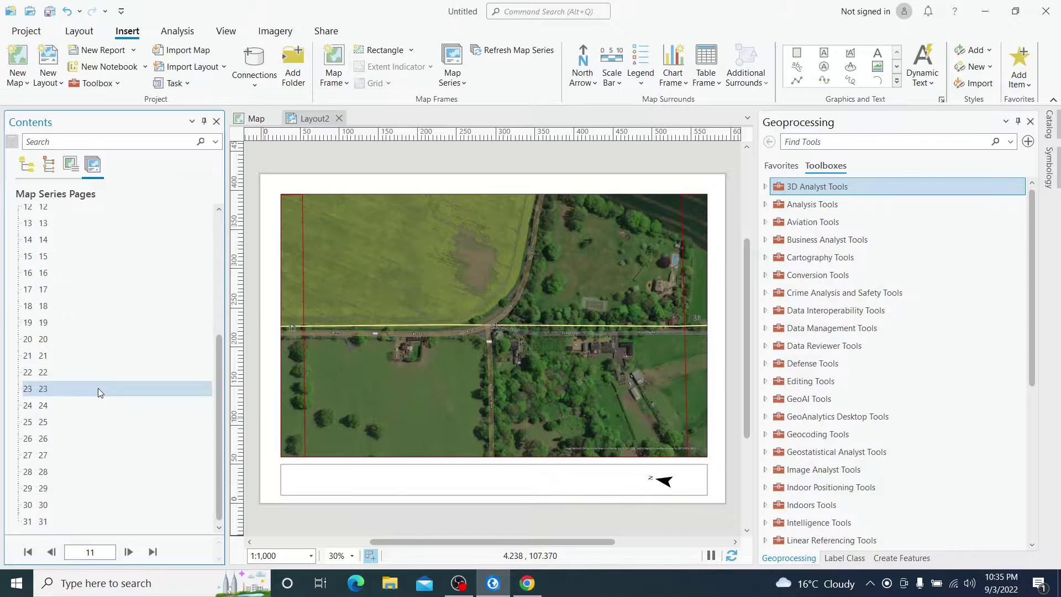
{"action": "left_click", "coordinate": [68, 425]}
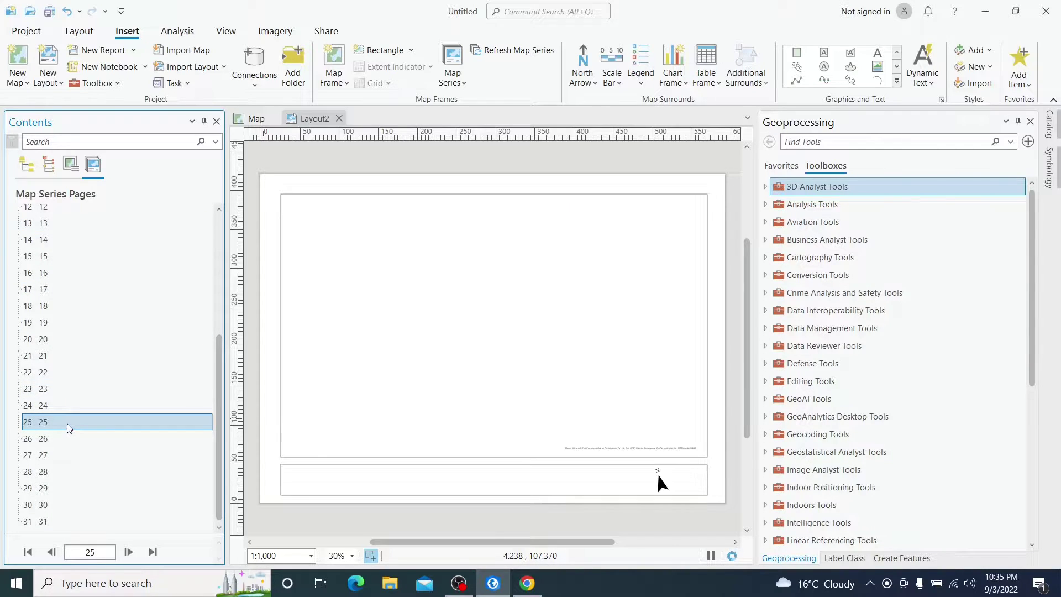
{"action": "left_click", "coordinate": [61, 456]}
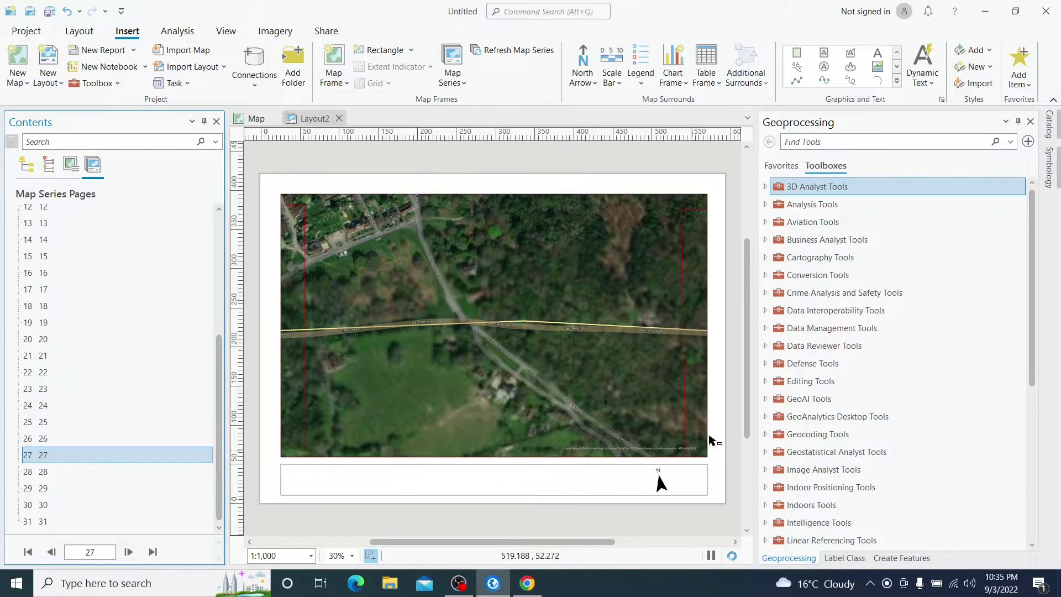
- Compare with the overview map while viewing pages 26 and 15
{"action": "left_click", "coordinate": [266, 123]}
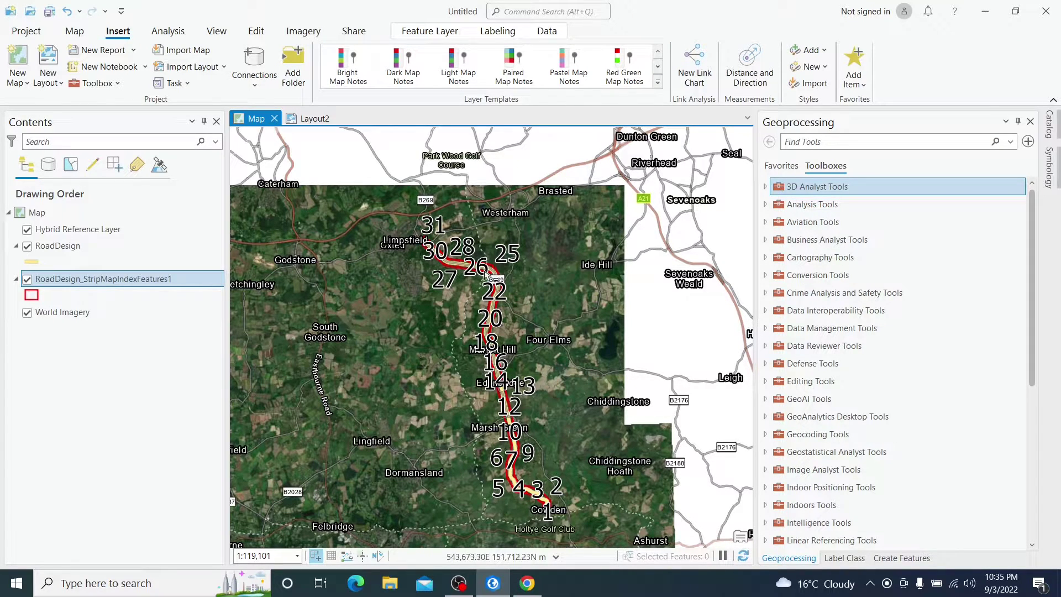
{"action": "left_click", "coordinate": [312, 123]}
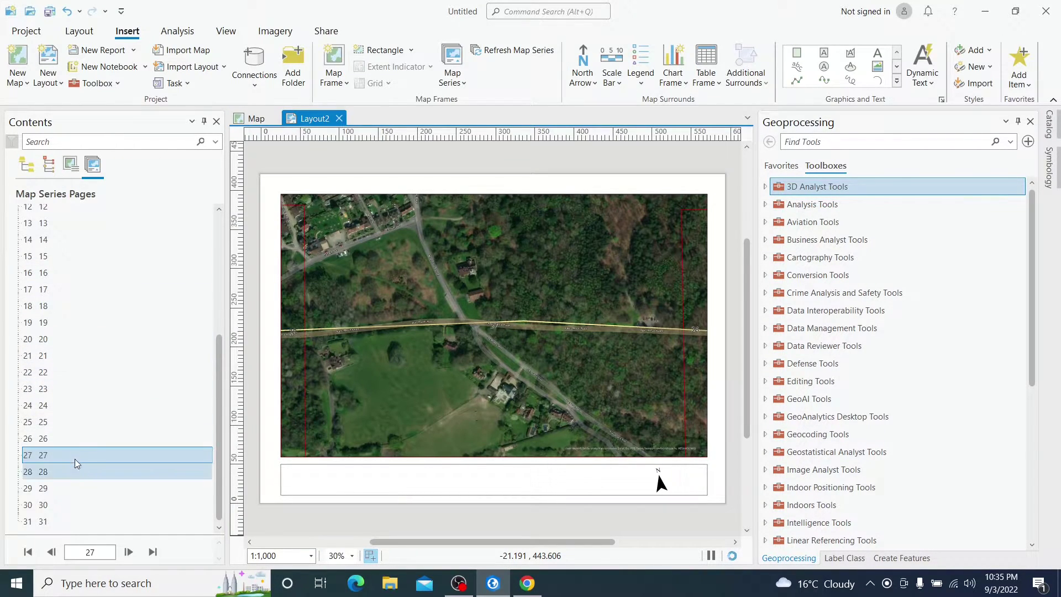
{"action": "left_click", "coordinate": [68, 438]}
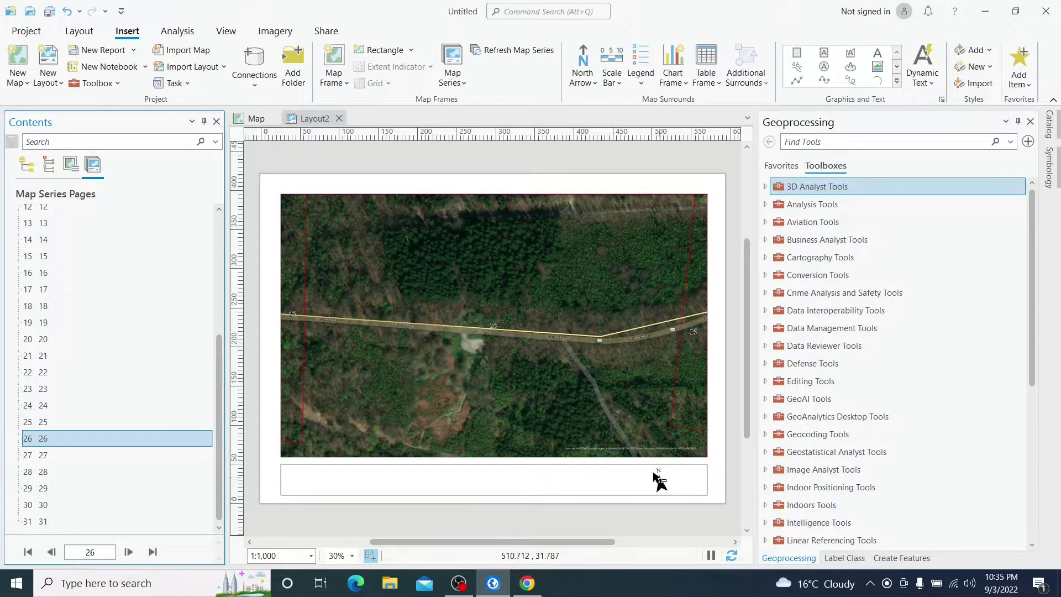
{"action": "key", "text": "ctrl+Tab"}
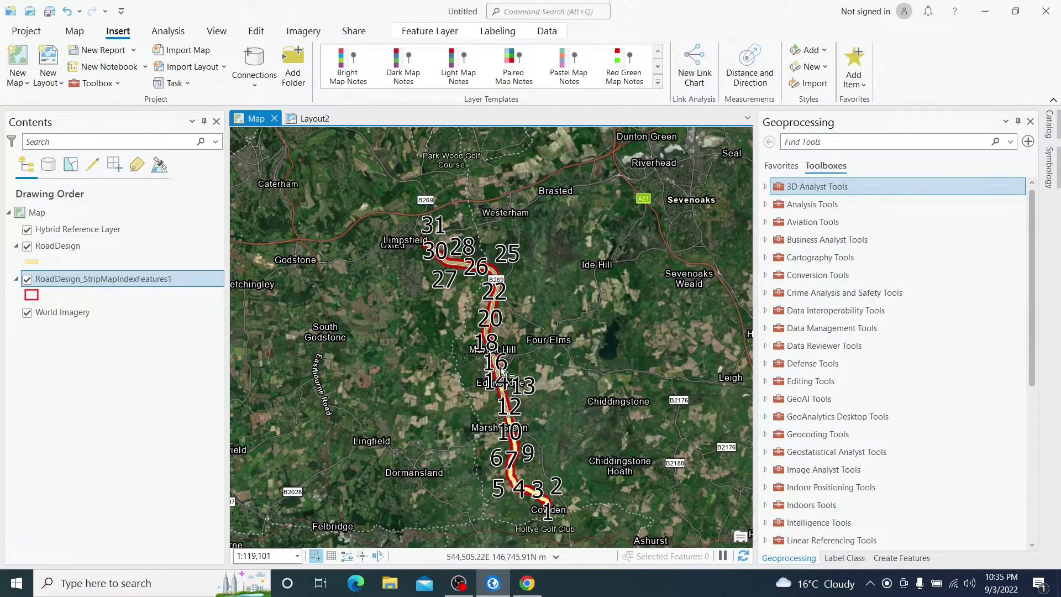
{"action": "left_click", "coordinate": [303, 118]}
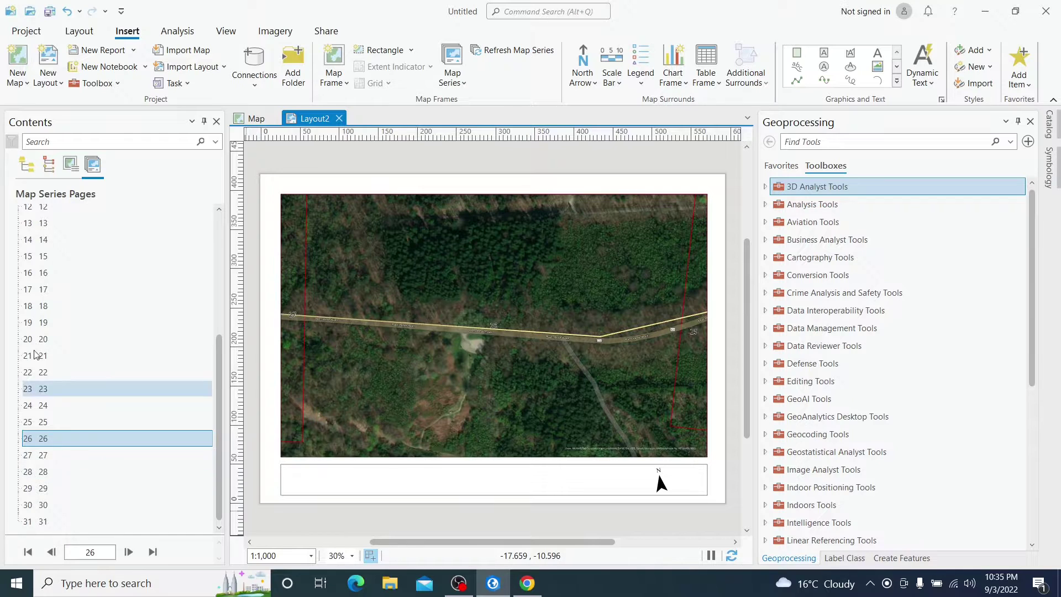
{"action": "left_click", "coordinate": [55, 257]}
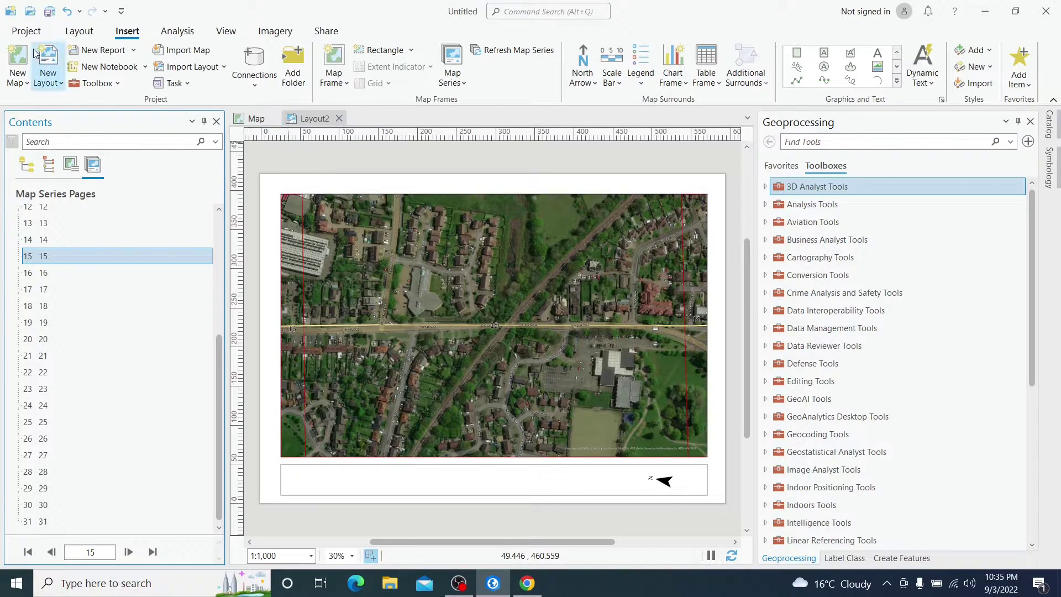
- Create a new map, Map1, and paste the RoadDesign layer into it
{"action": "left_click", "coordinate": [18, 56]}
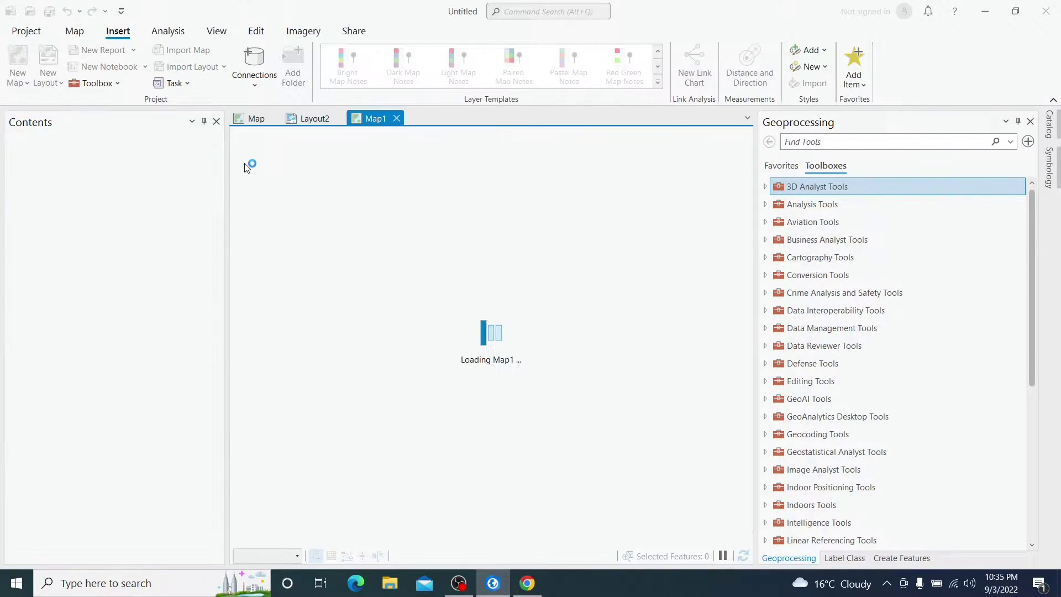
{"action": "left_click", "coordinate": [251, 119]}
{"action": "left_click", "coordinate": [57, 245]}
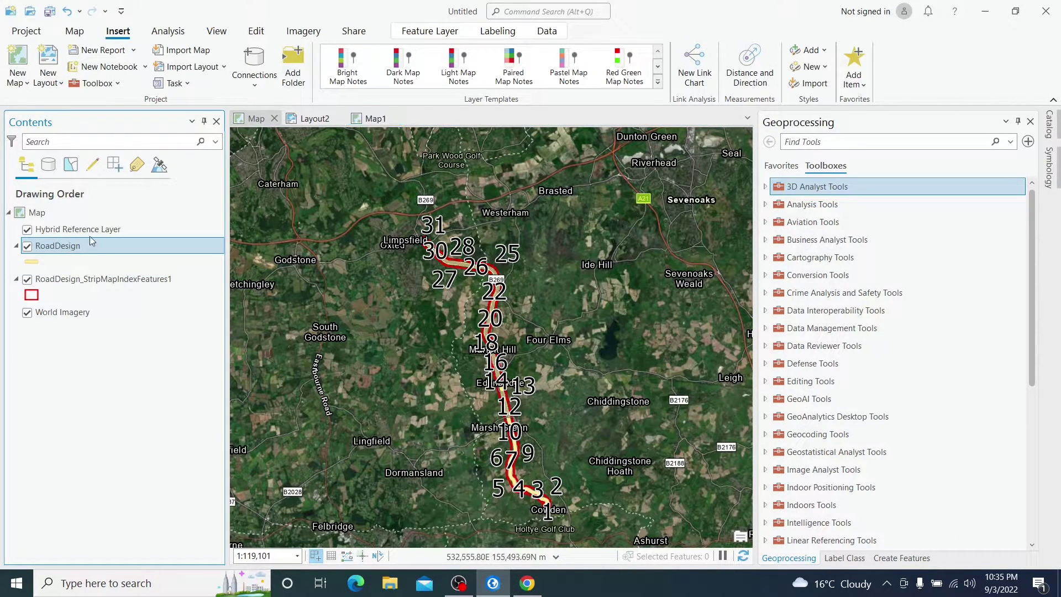
{"action": "left_click", "coordinate": [367, 120]}
{"action": "key", "text": "ctrl+v"}
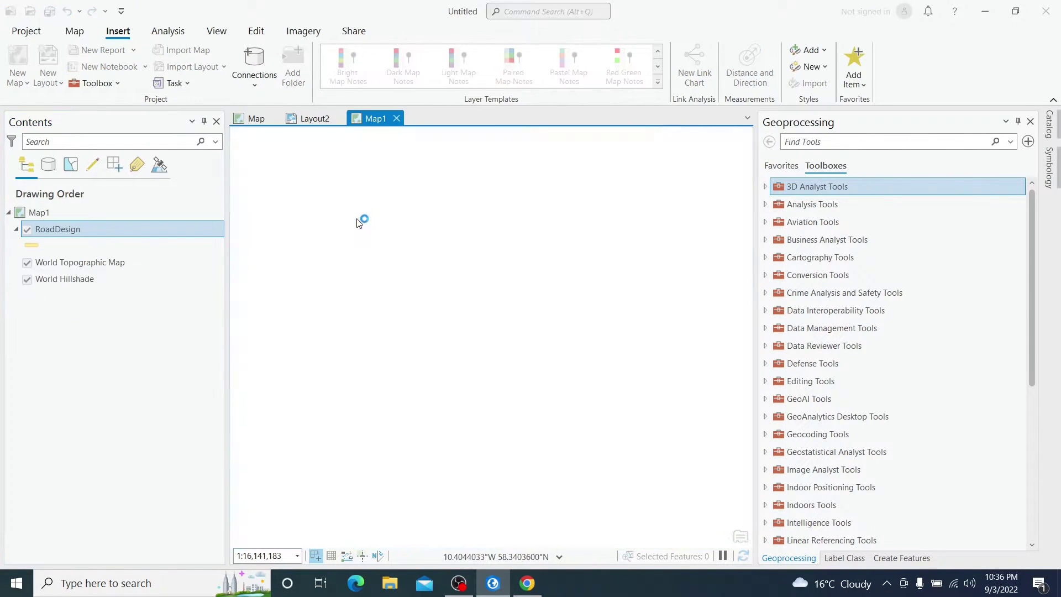
- Close the original Map and Layout2 views
{"action": "left_click", "coordinate": [256, 119]}
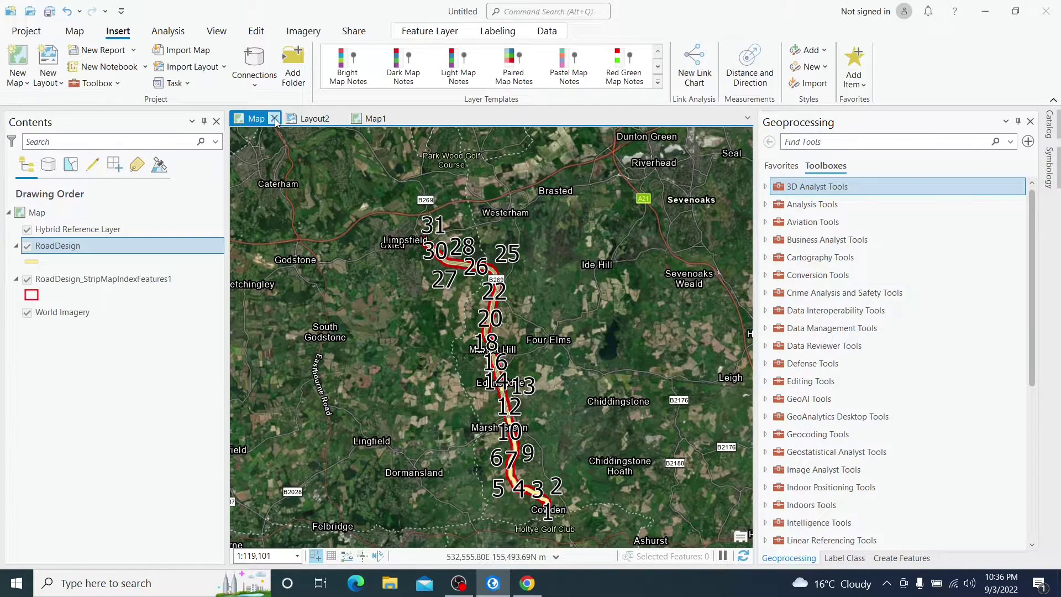
{"action": "left_click", "coordinate": [275, 120]}
{"action": "left_click", "coordinate": [279, 119]}
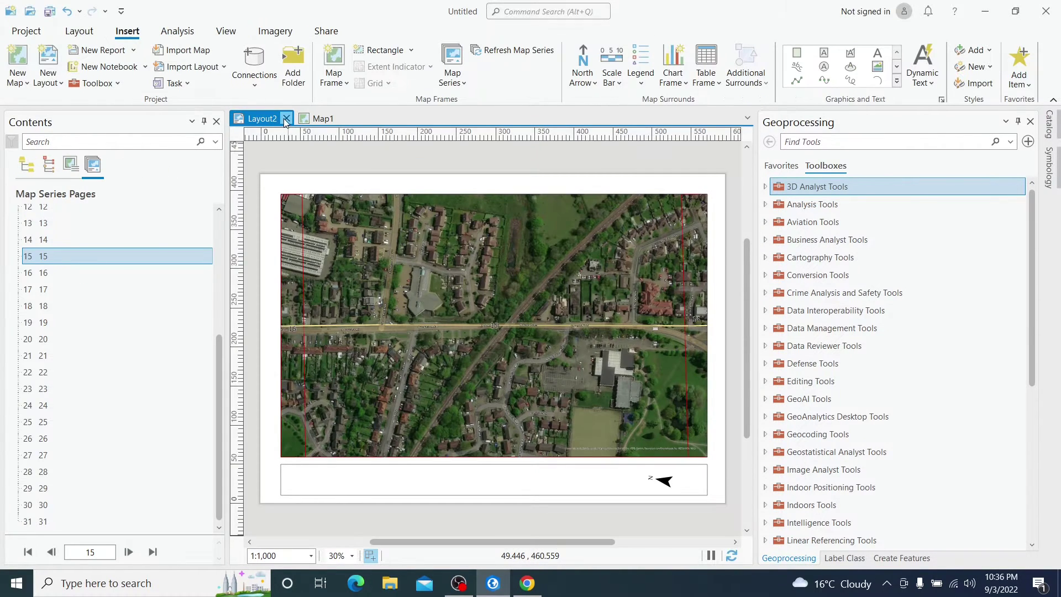
{"action": "left_click", "coordinate": [286, 120]}
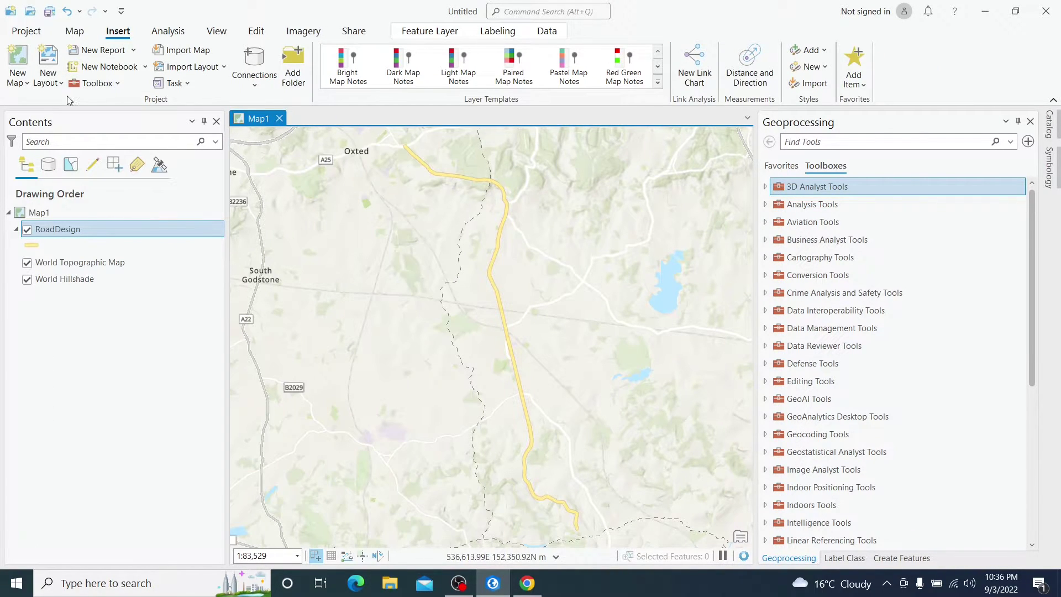
{"action": "left_click", "coordinate": [48, 69]}
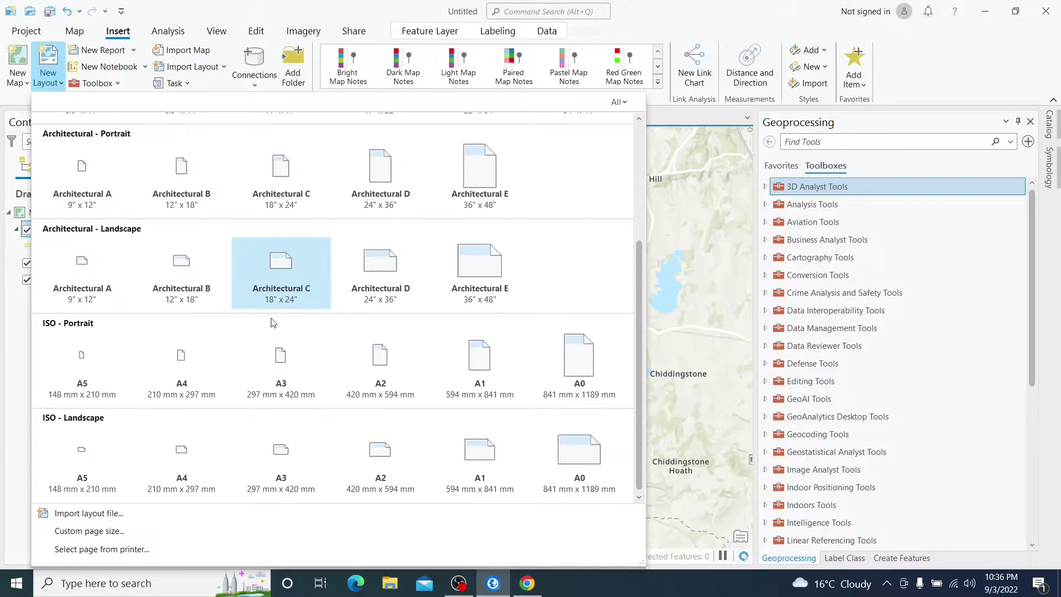
- Create an ISO A2 landscape layout and draw a Map default-extent map frame across most of the page
{"action": "left_click", "coordinate": [372, 458]}
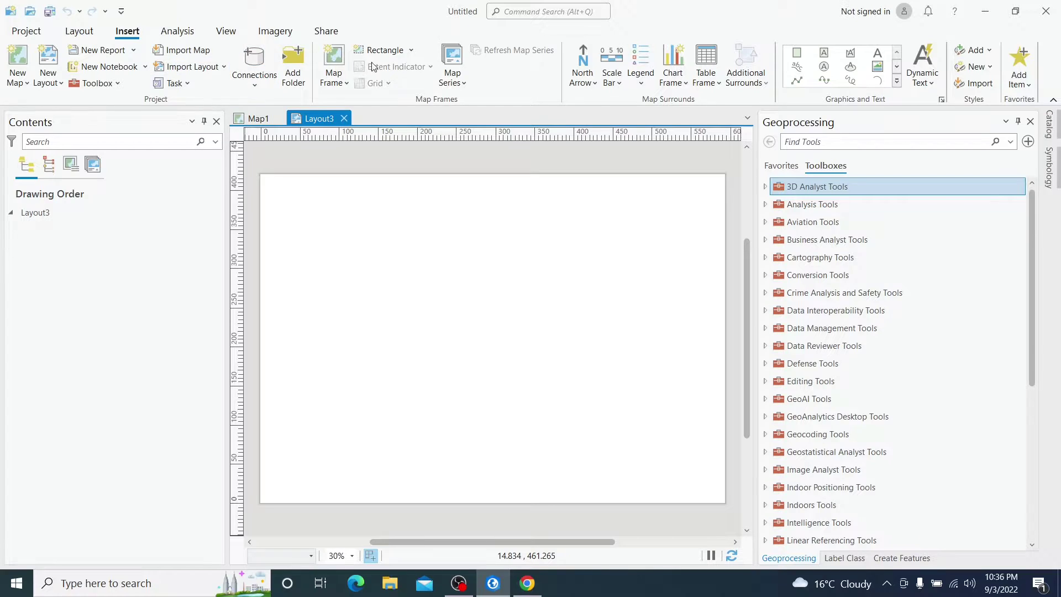
{"action": "left_click", "coordinate": [342, 84]}
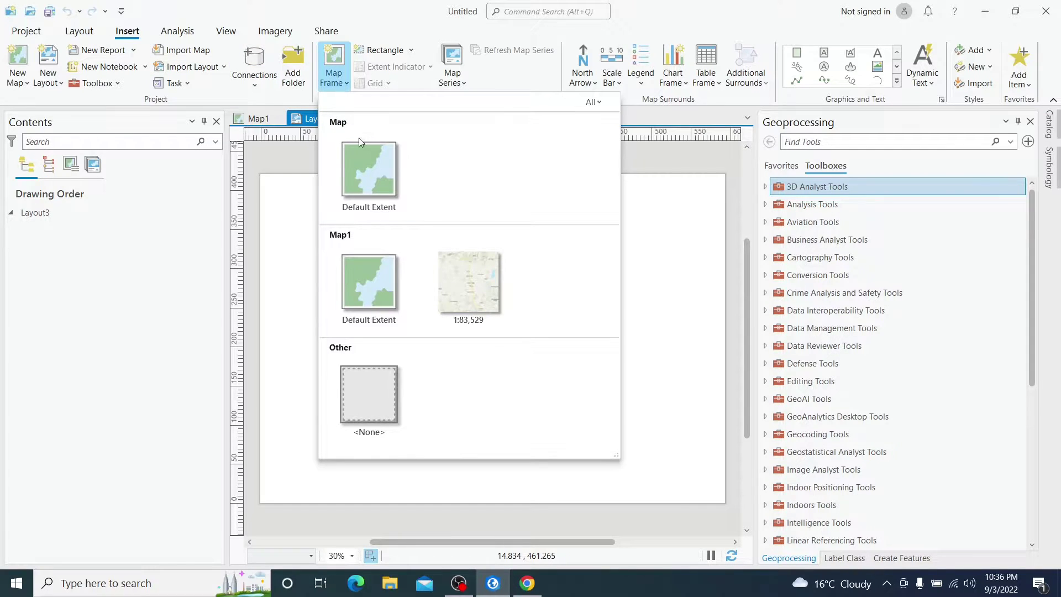
{"action": "left_click", "coordinate": [364, 181]}
{"action": "left_click_drag", "start_coordinate": [278, 193], "coordinate": [711, 443]}
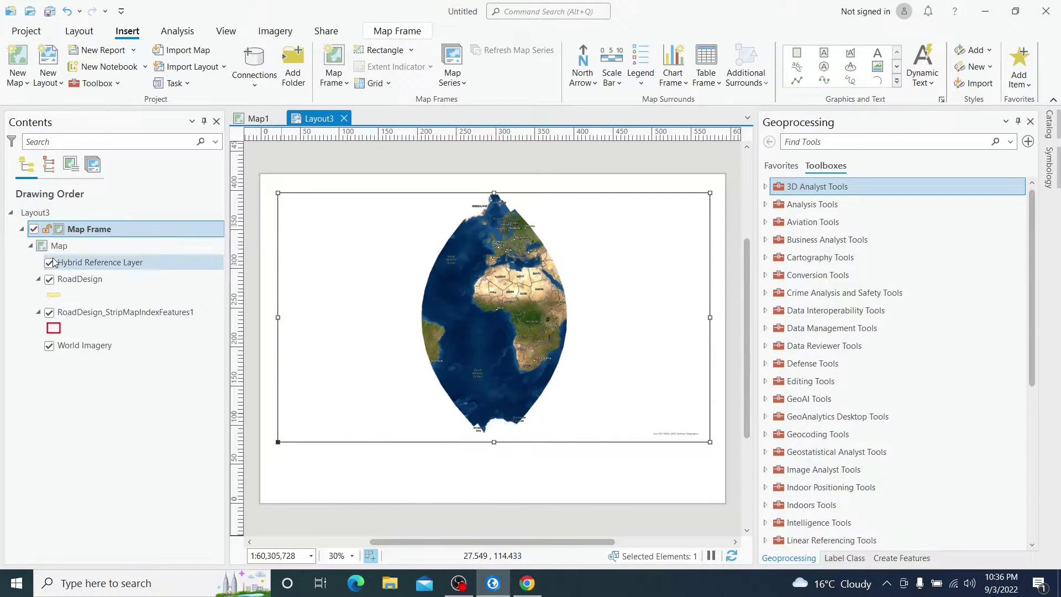
- Zoom the map frame to RoadDesign and remove the old RoadDesign_StripMapIndexFeatures1 layer
{"action": "right_click", "coordinate": [79, 279]}
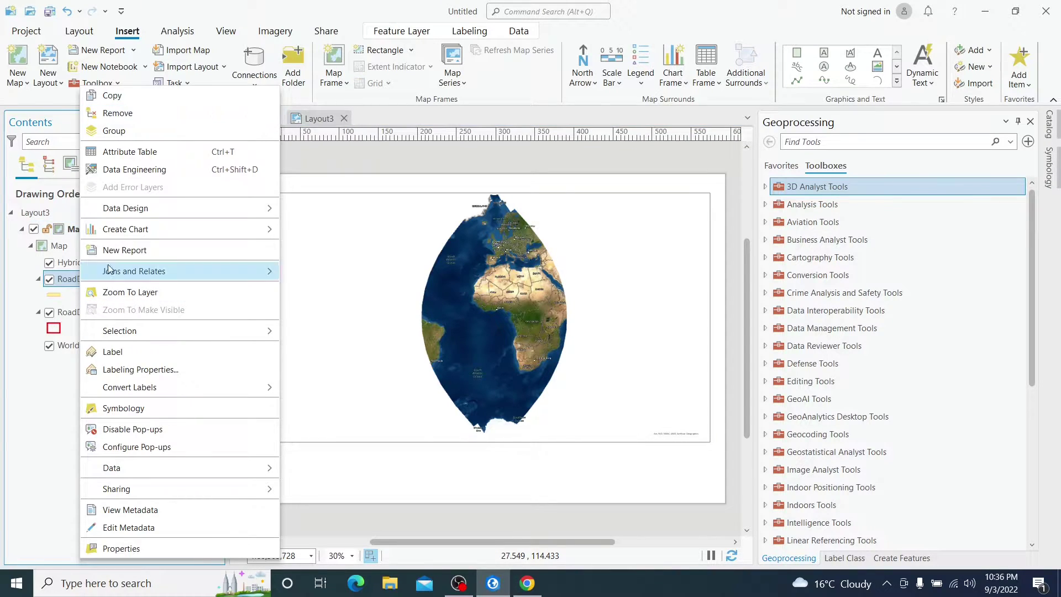
{"action": "left_click", "coordinate": [119, 295]}
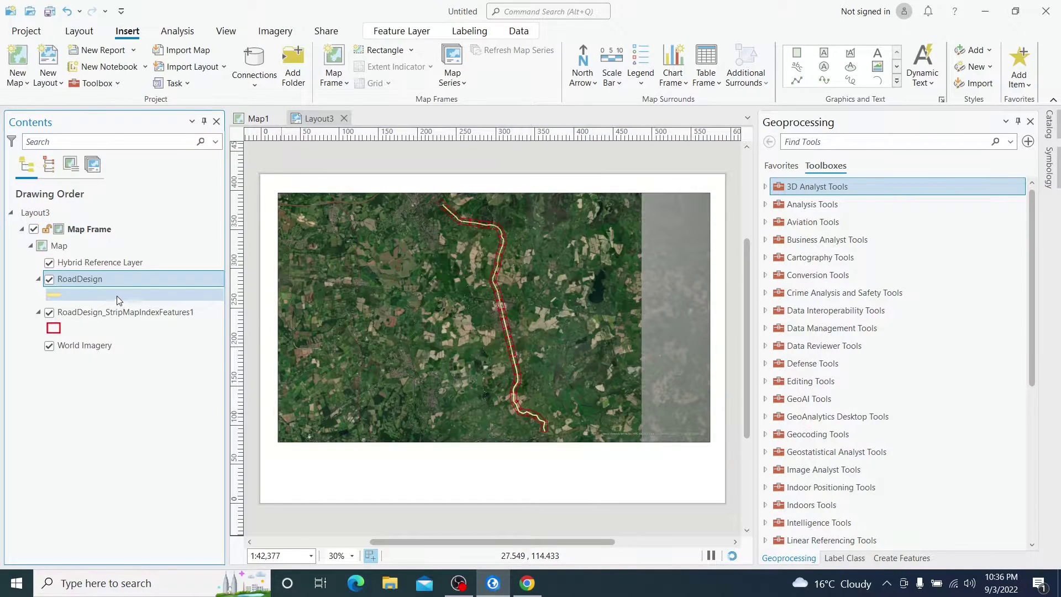
{"action": "left_click", "coordinate": [120, 313]}
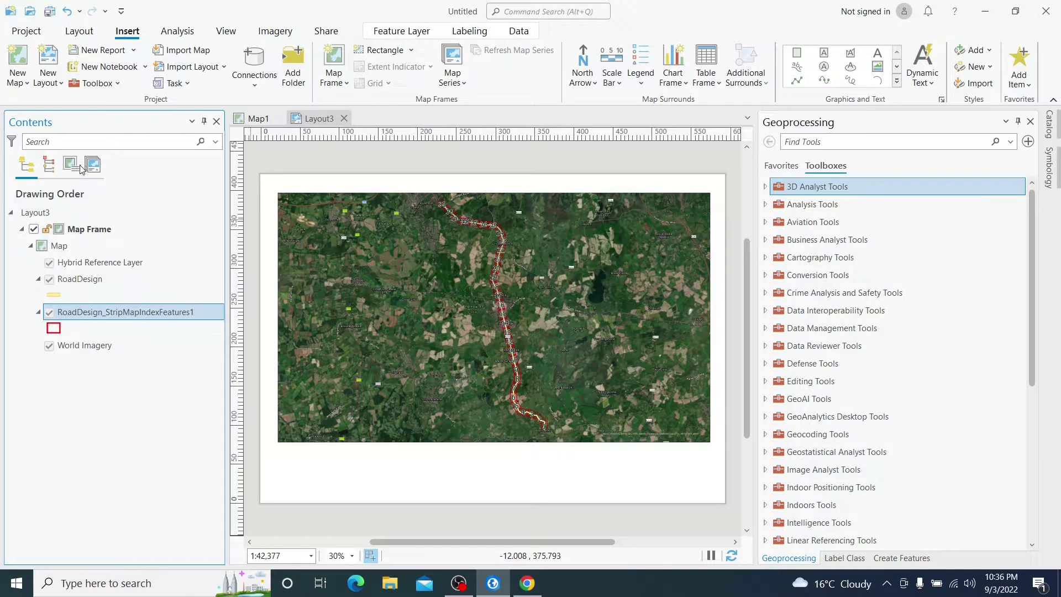
{"action": "left_click", "coordinate": [93, 165]}
{"action": "left_click", "coordinate": [27, 164]}
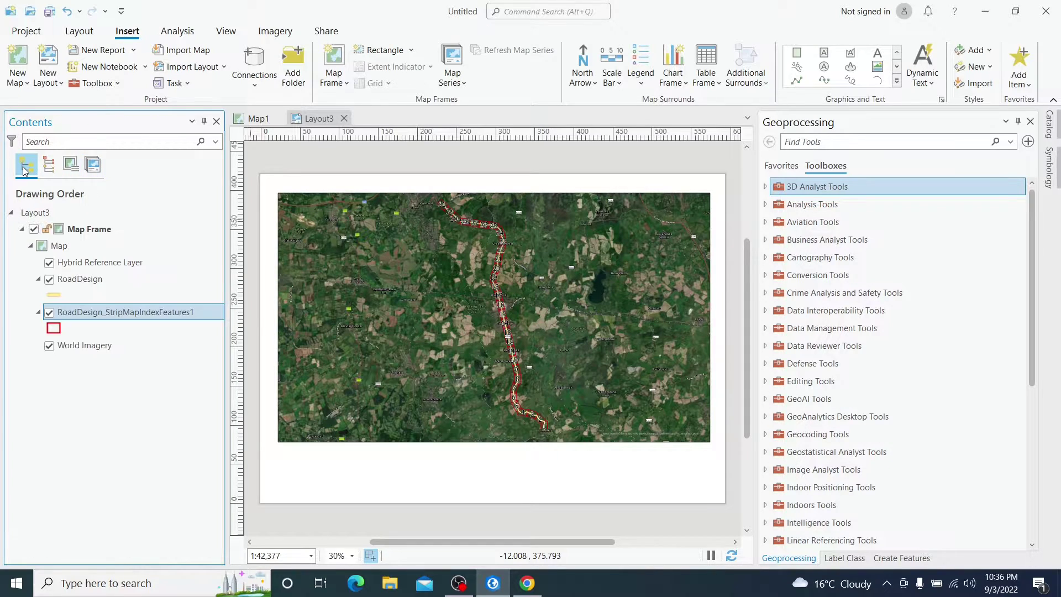
{"action": "right_click", "coordinate": [108, 319]}
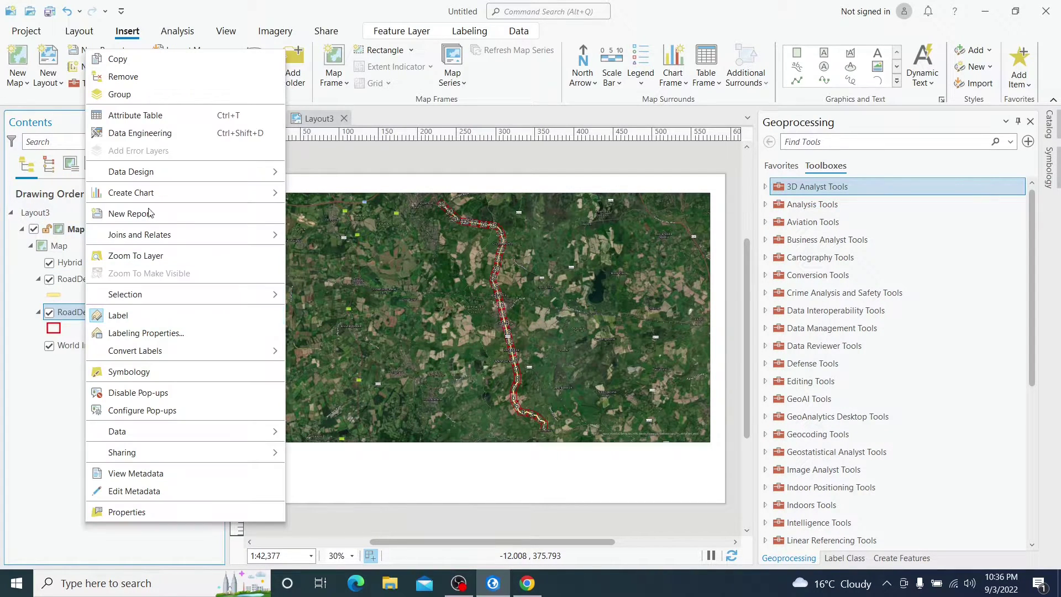
{"action": "left_click", "coordinate": [142, 85]}
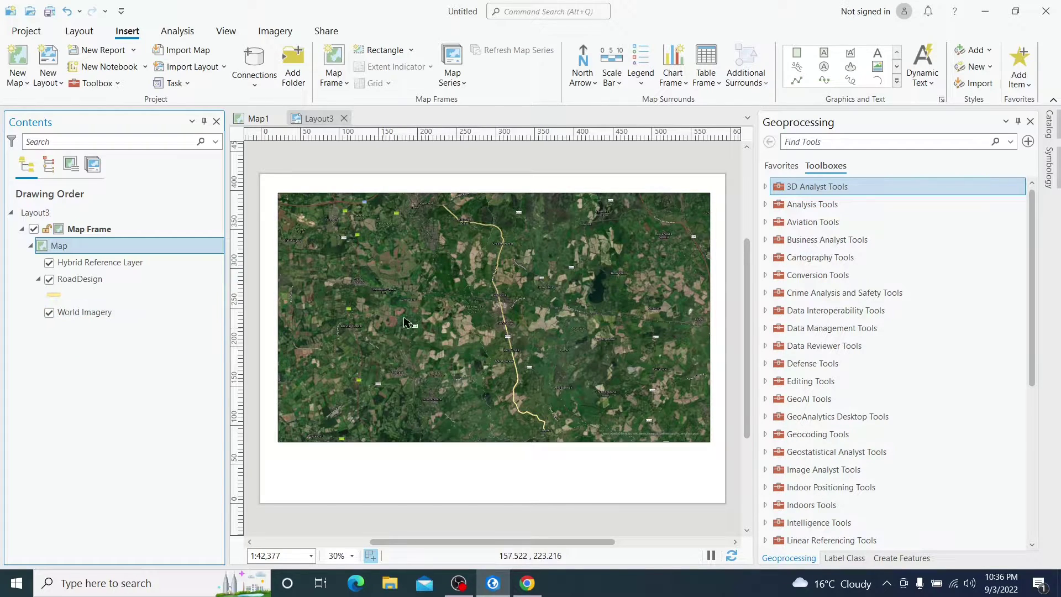
- Check Layout3's map series pages list, then return to Map1
{"action": "left_click", "coordinate": [314, 117]}
{"action": "left_click", "coordinate": [99, 168]}
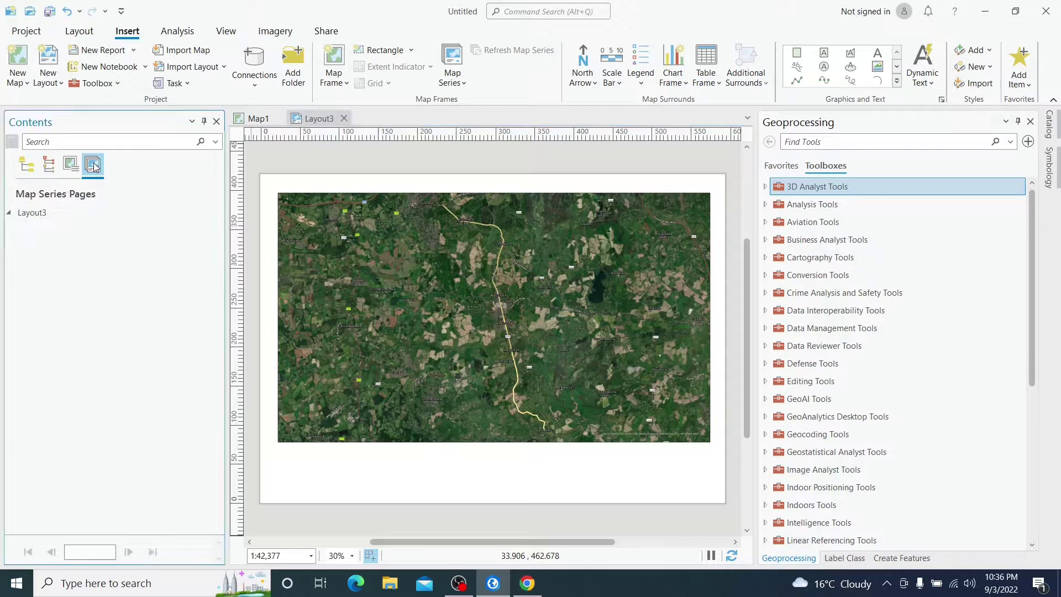
{"action": "left_click", "coordinate": [26, 165]}
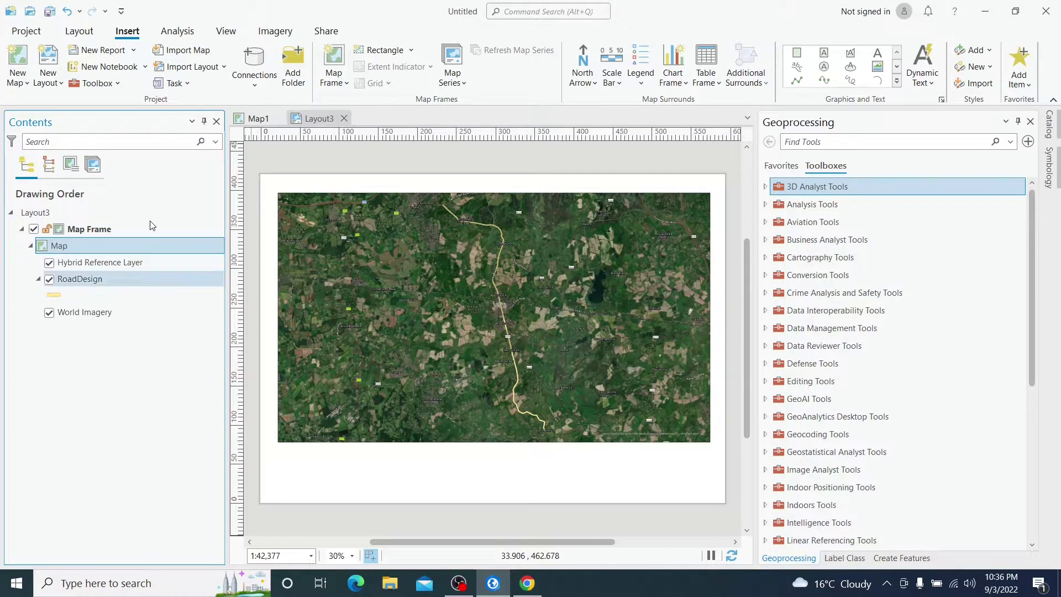
{"action": "left_click", "coordinate": [259, 117]}
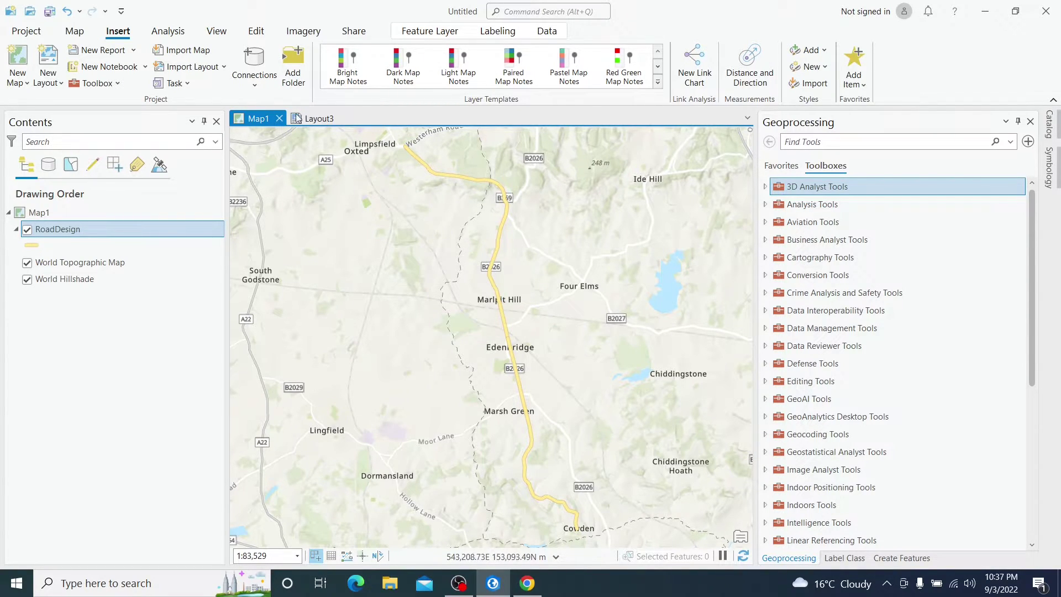
- Open the Strip Map Index Features tool with RoadDesign as the input line features
{"action": "left_click", "coordinate": [313, 118]}
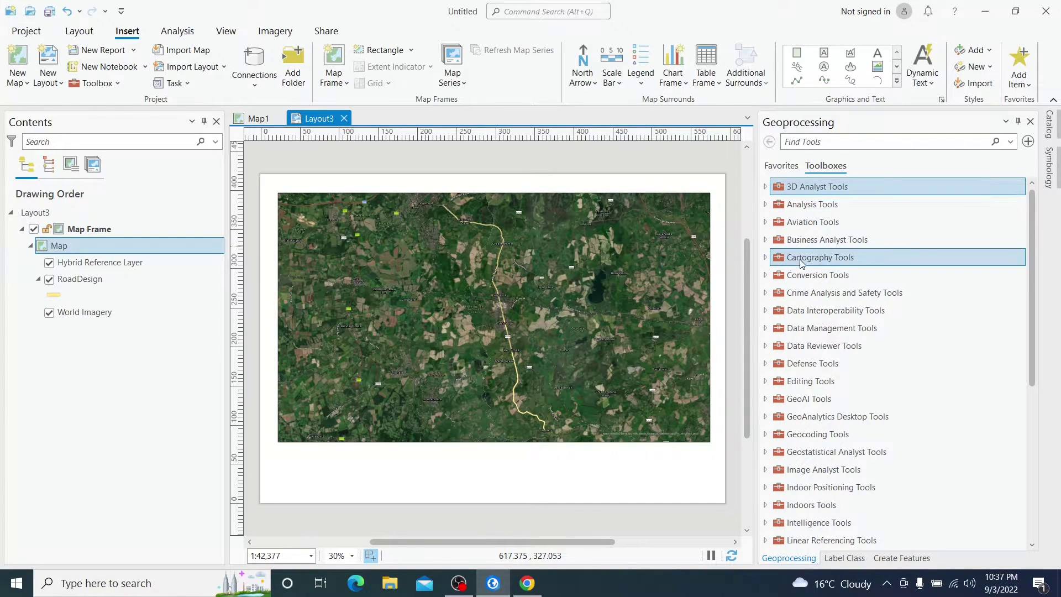
{"action": "left_click", "coordinate": [766, 258]}
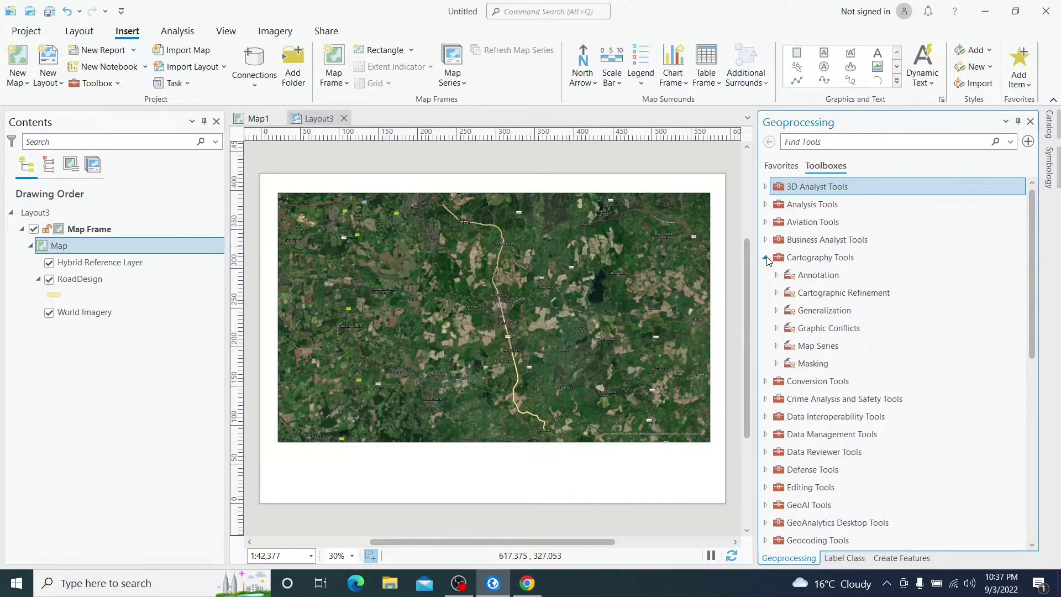
{"action": "left_click", "coordinate": [777, 346]}
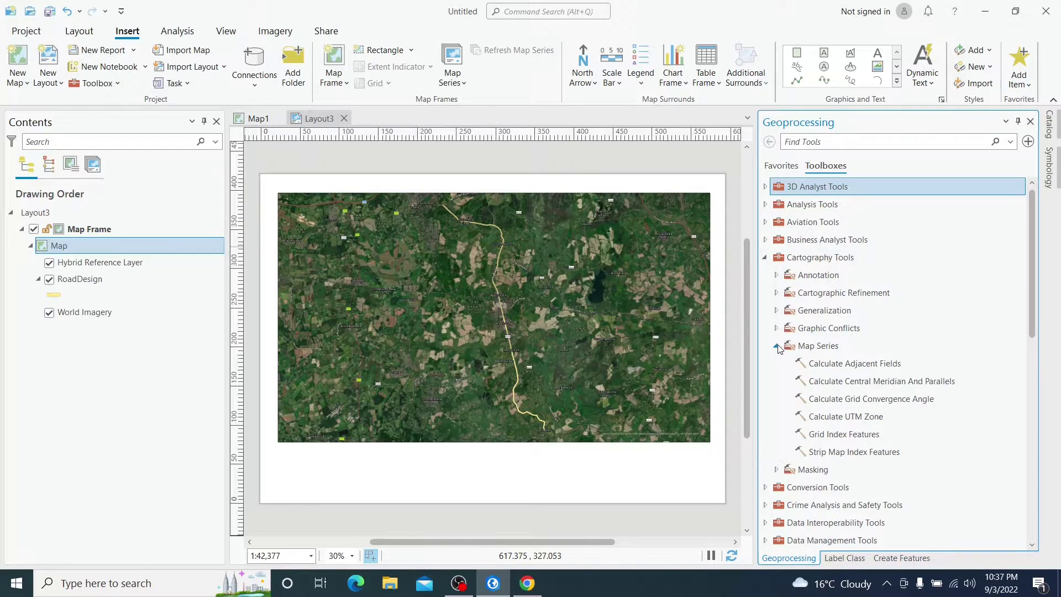
{"action": "scroll", "coordinate": [785, 354], "scroll_direction": "down", "scroll_amount": 2}
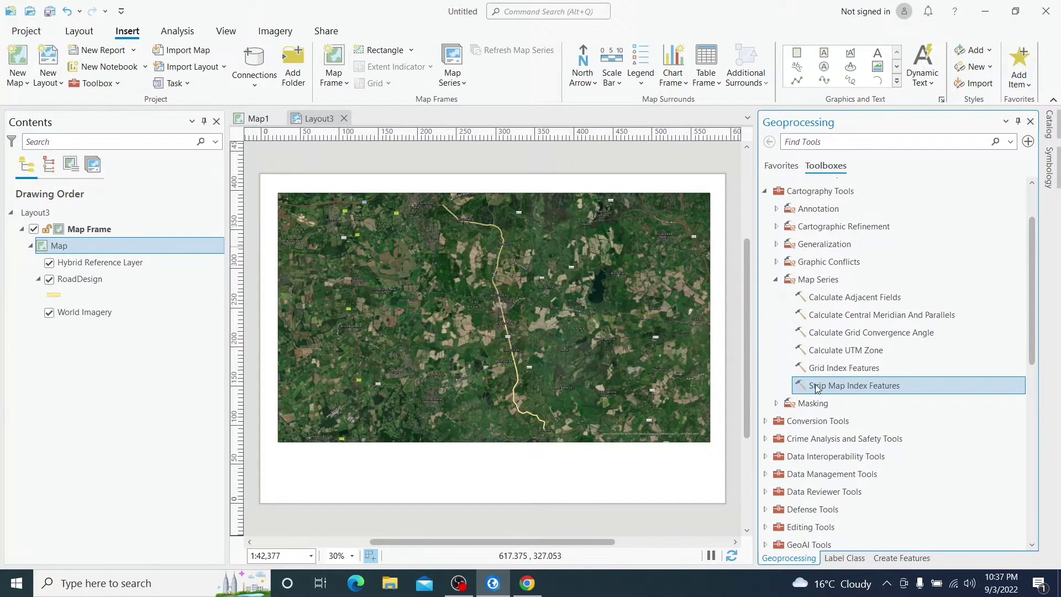
{"action": "mouse_move", "coordinate": [819, 390]}
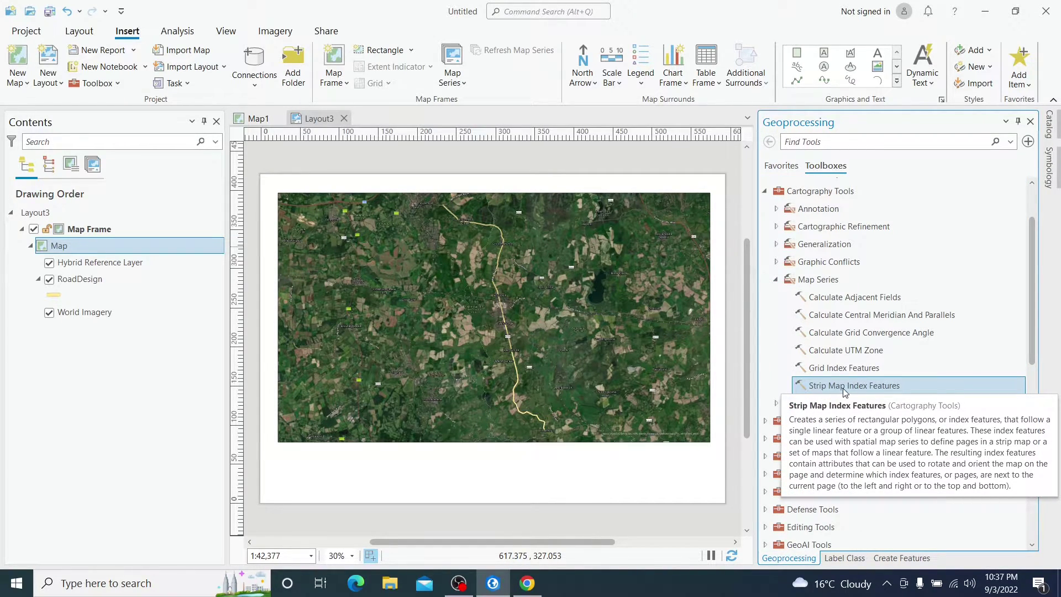
{"action": "double_click", "coordinate": [869, 389]}
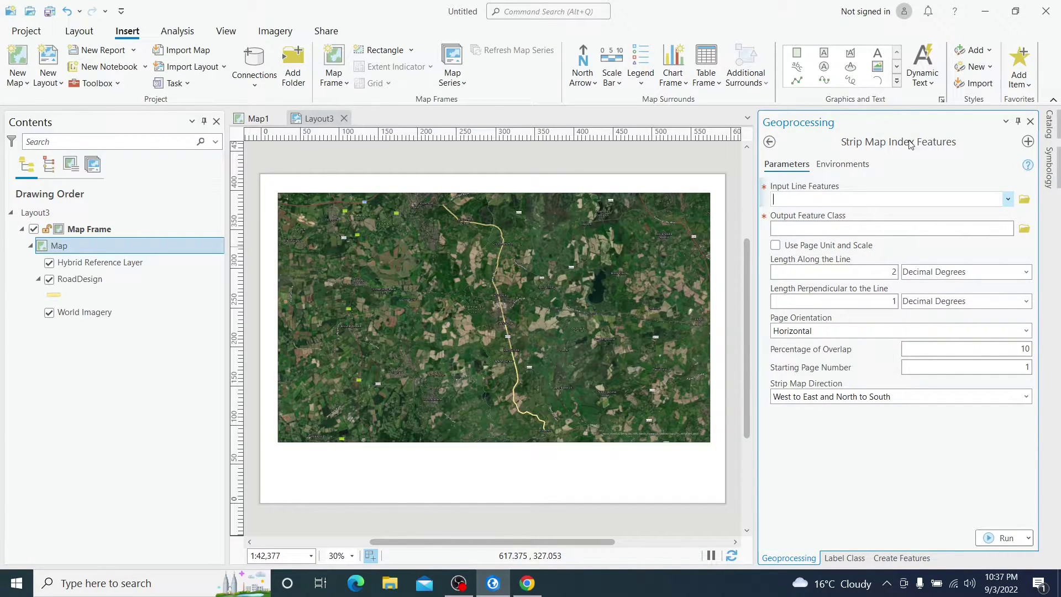
{"action": "left_click", "coordinate": [1008, 201]}
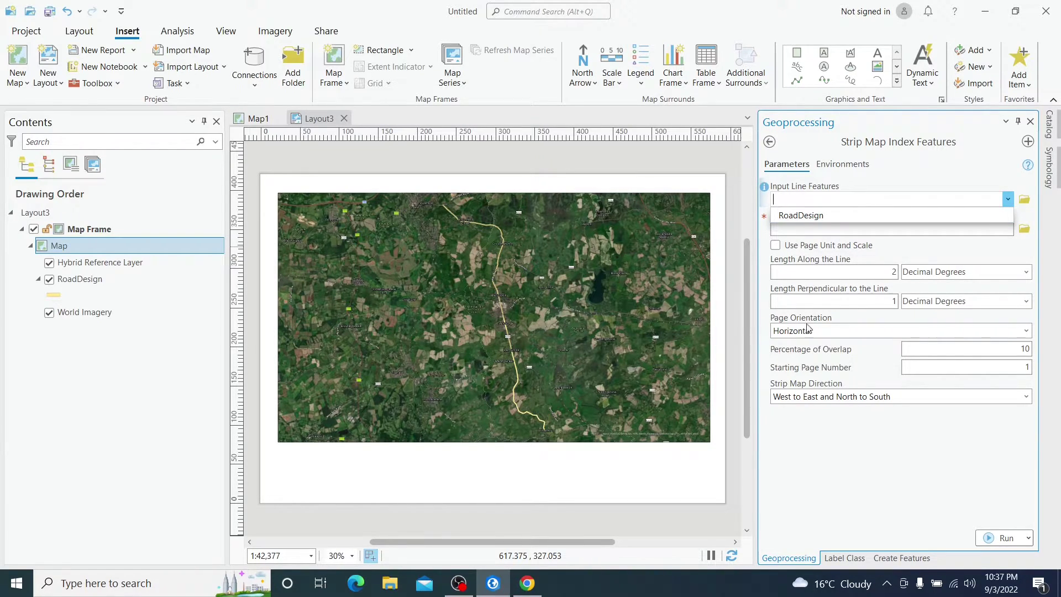
{"action": "left_click", "coordinate": [817, 221]}
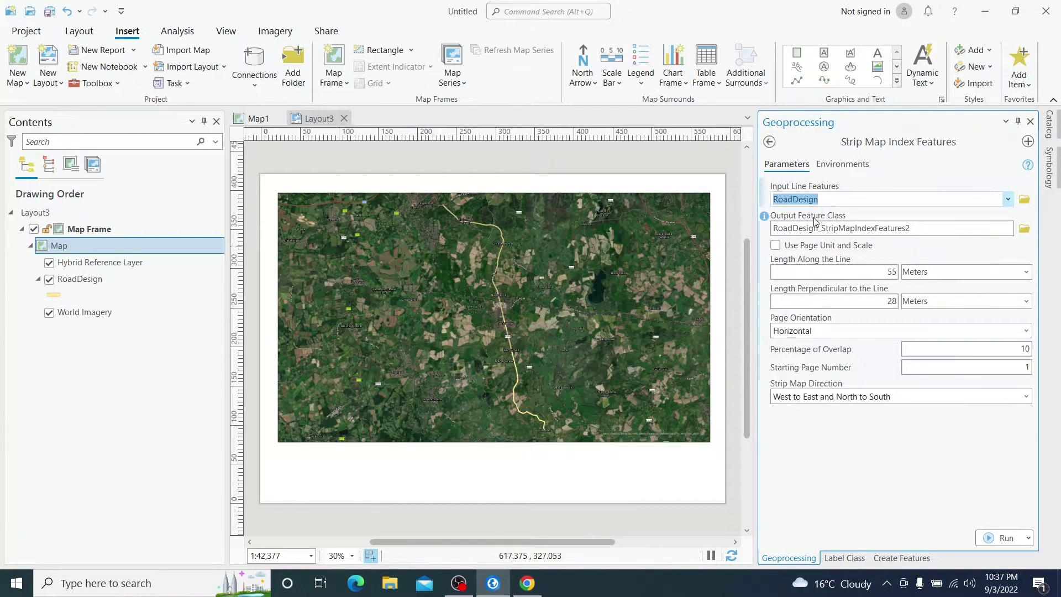
- Use page units and scale with map scale 1000 and 5 percent overlap
{"action": "left_click", "coordinate": [776, 246]}
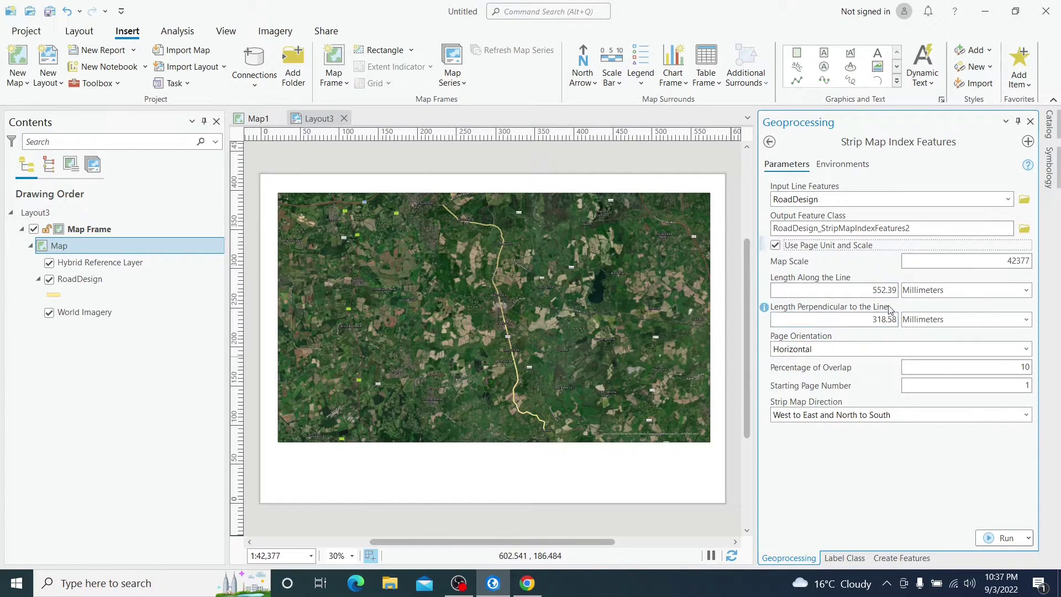
{"action": "left_click", "coordinate": [872, 290]}
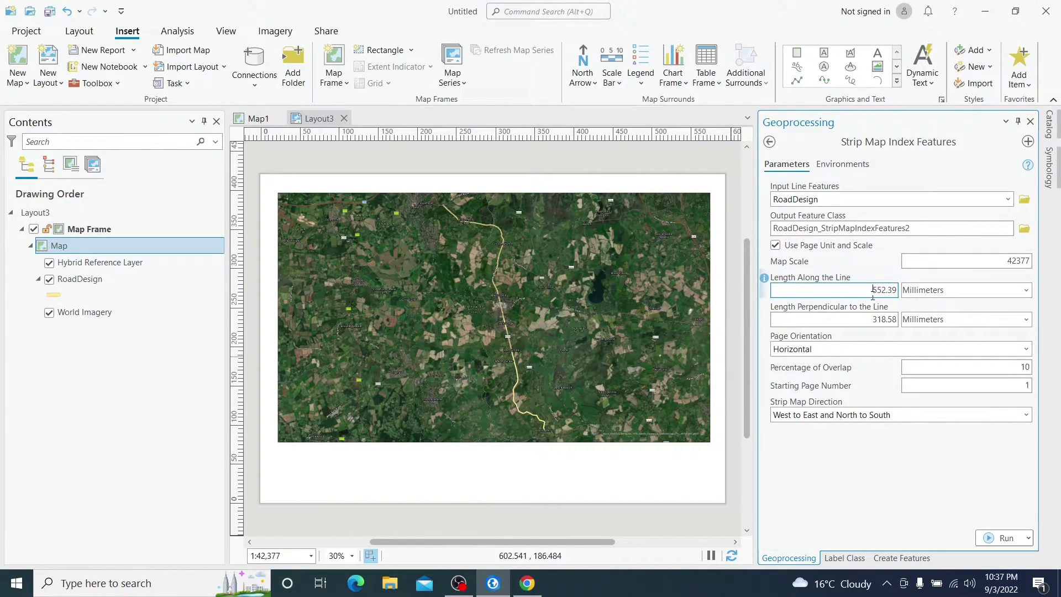
{"action": "left_click", "coordinate": [873, 319]}
{"action": "left_click", "coordinate": [533, 258]}
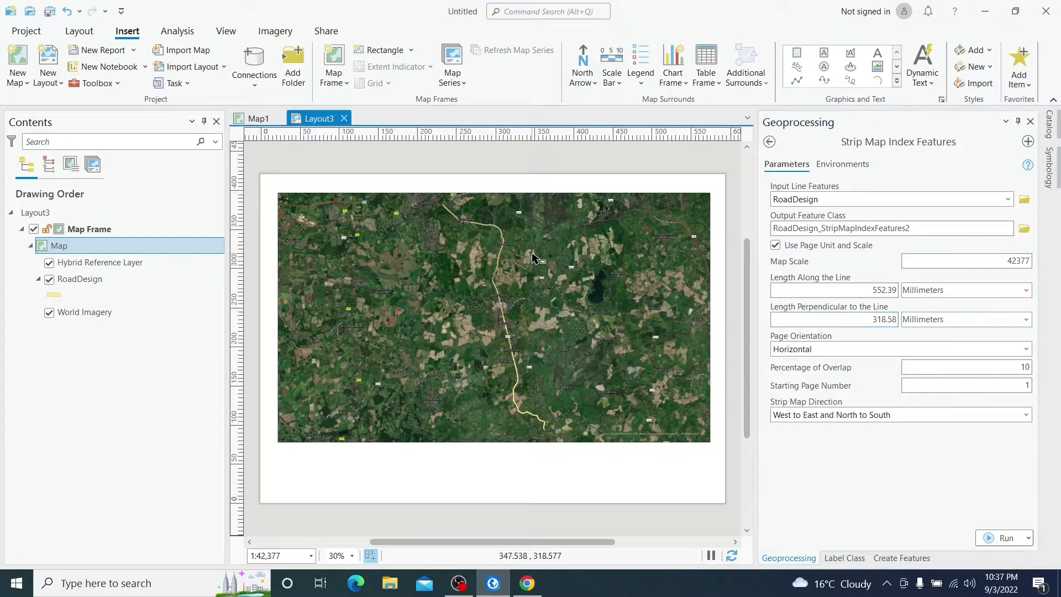
{"action": "left_click", "coordinate": [533, 258]}
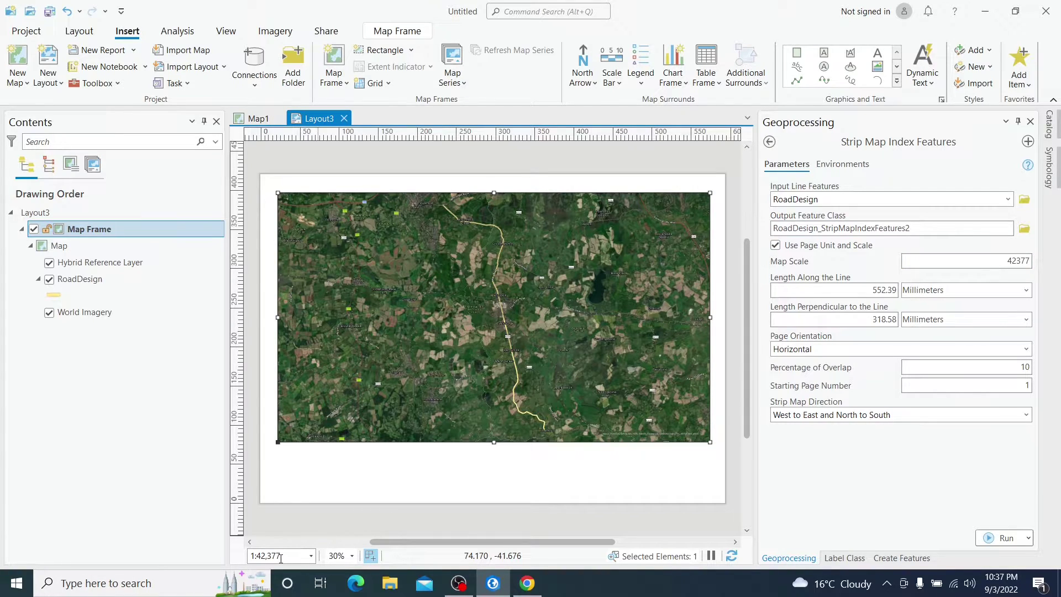
{"action": "double_click", "coordinate": [1006, 260]}
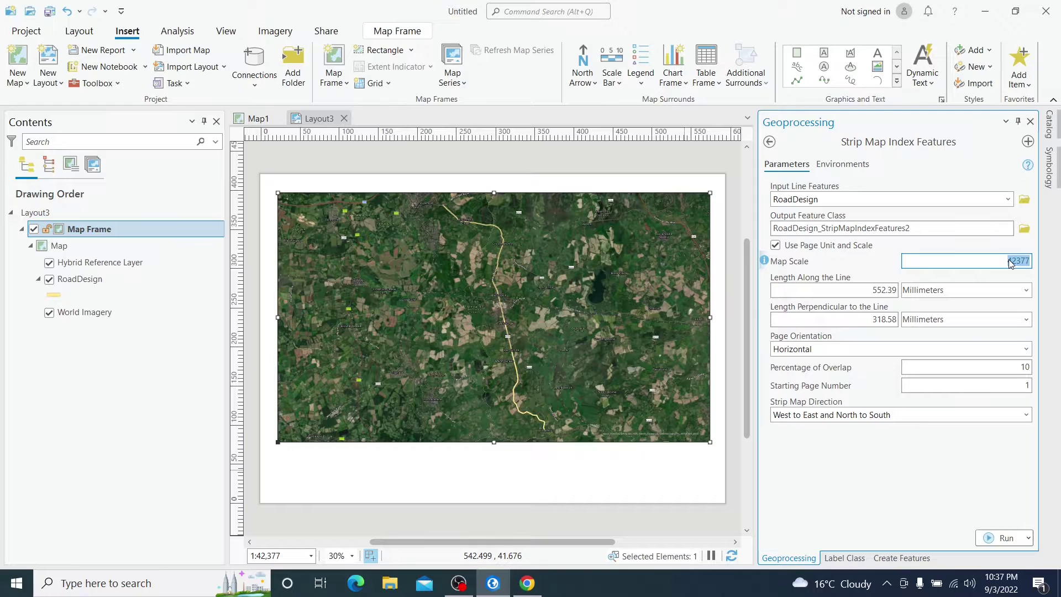
{"action": "type", "text": "1000"}
{"action": "double_click", "coordinate": [1019, 366]}
{"action": "type", "text": "5"}
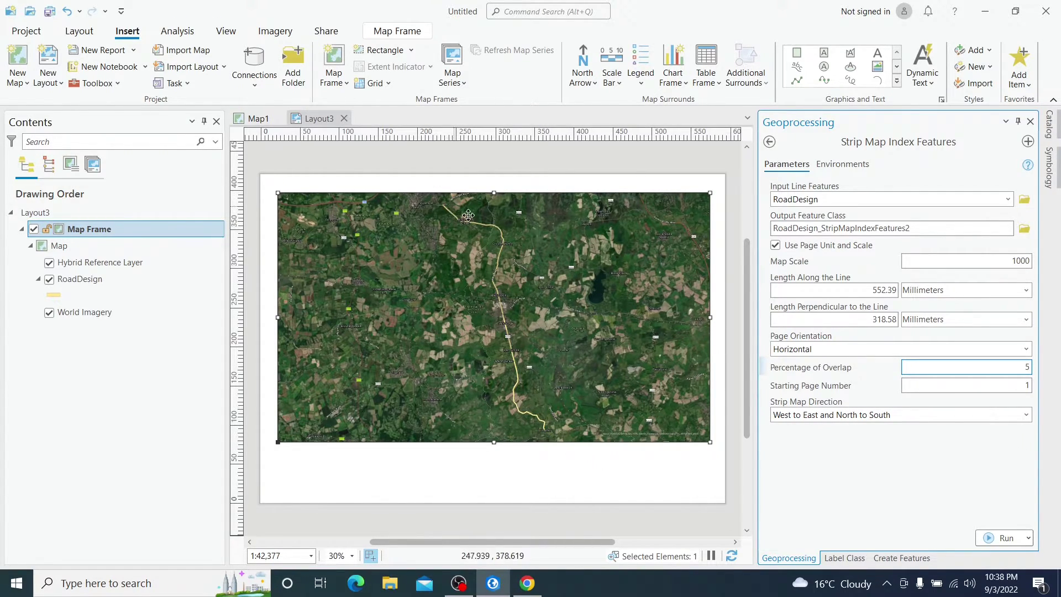
- Keep West to East and North to South direction and run the tool to create index polygons
{"action": "left_click", "coordinate": [919, 416]}
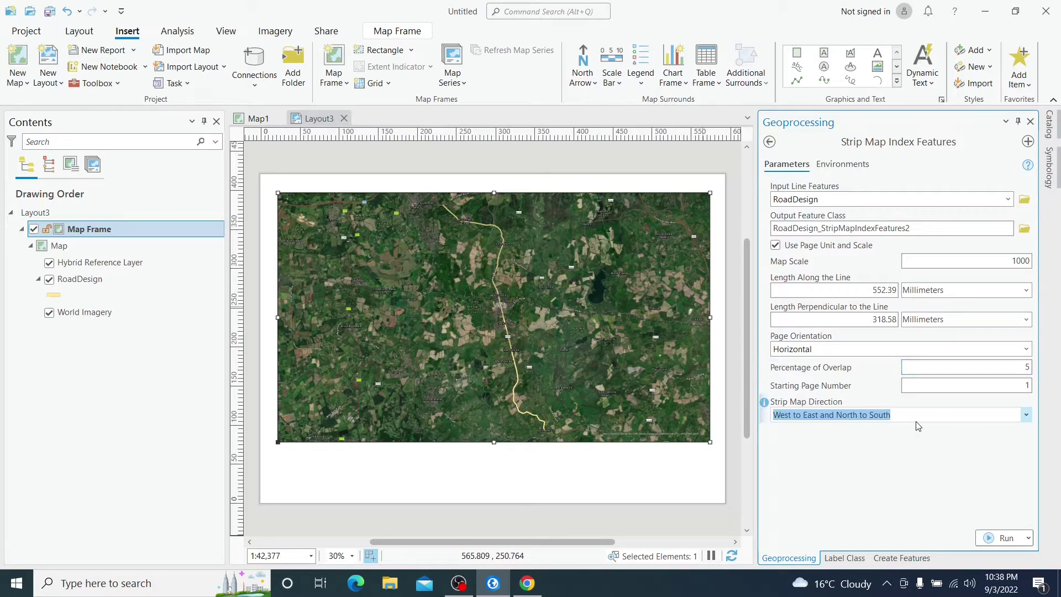
{"action": "left_click", "coordinate": [1022, 418]}
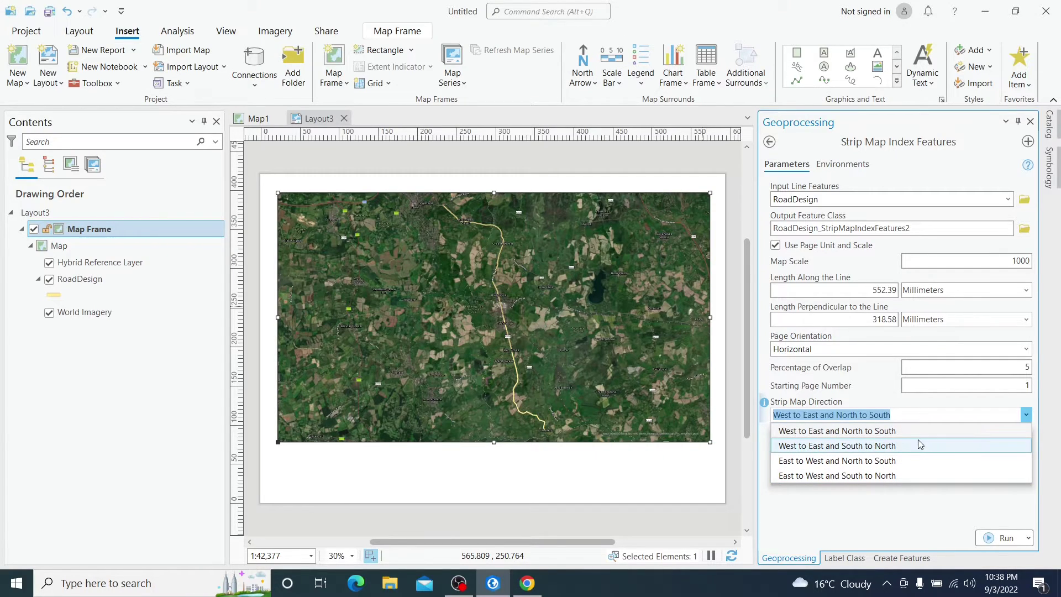
{"action": "left_click", "coordinate": [877, 431]}
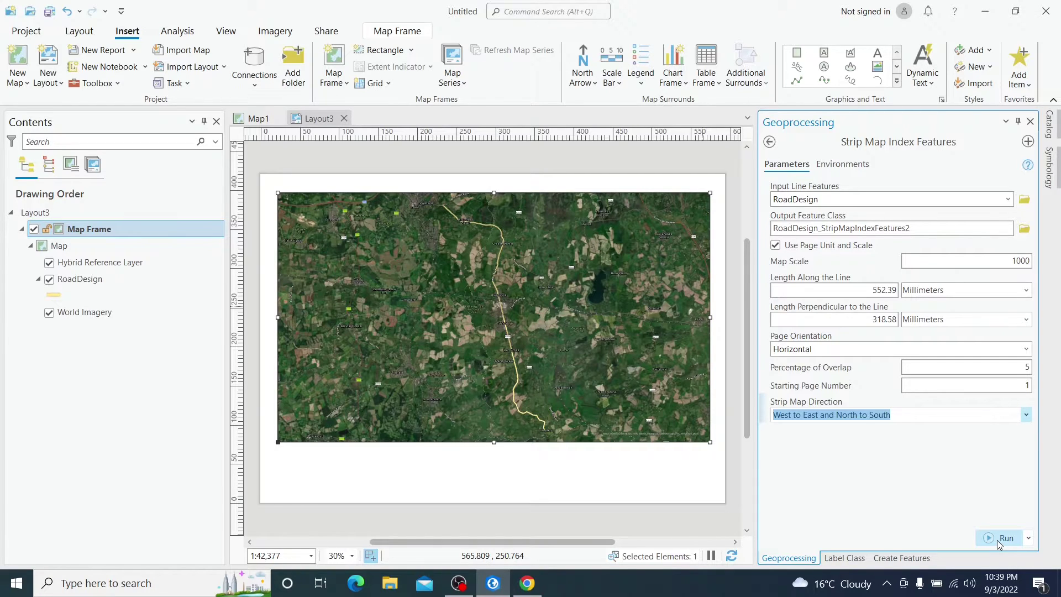
{"action": "left_click", "coordinate": [943, 228]}
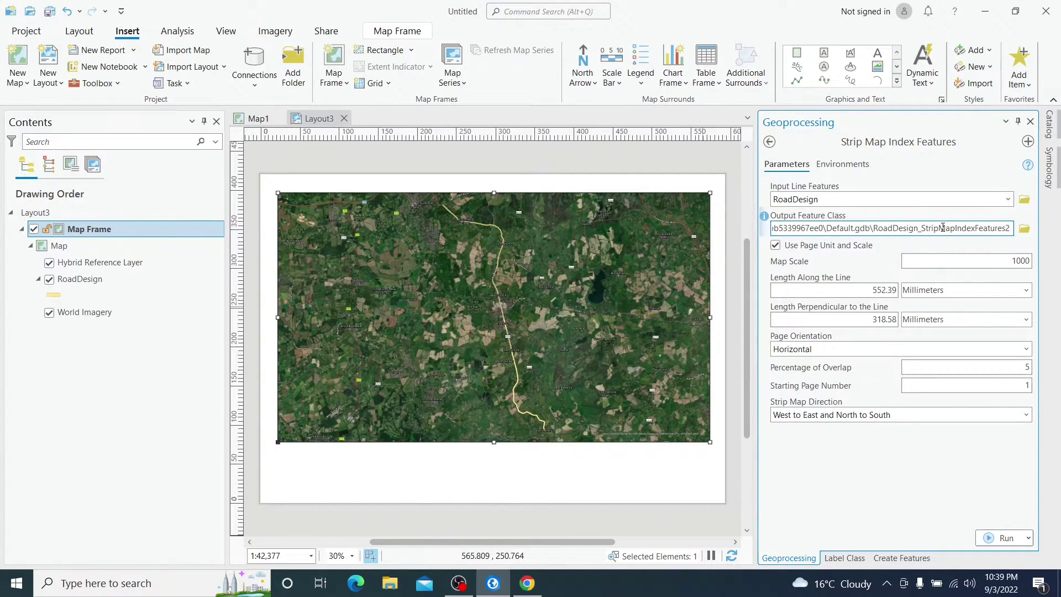
{"action": "left_click_drag", "start_coordinate": [942, 228], "coordinate": [869, 226]}
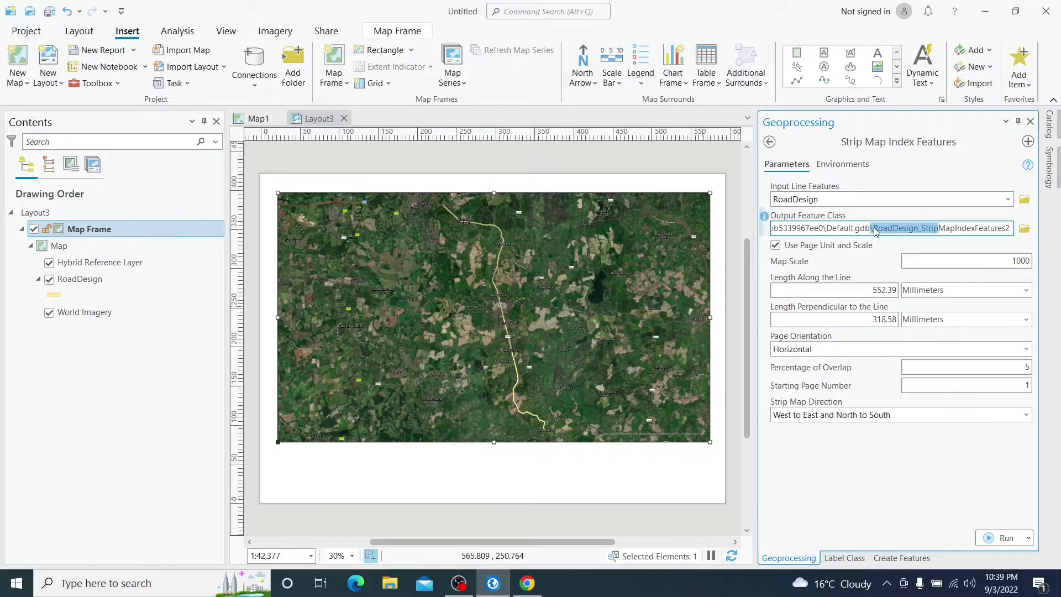
{"action": "left_click", "coordinate": [875, 229]}
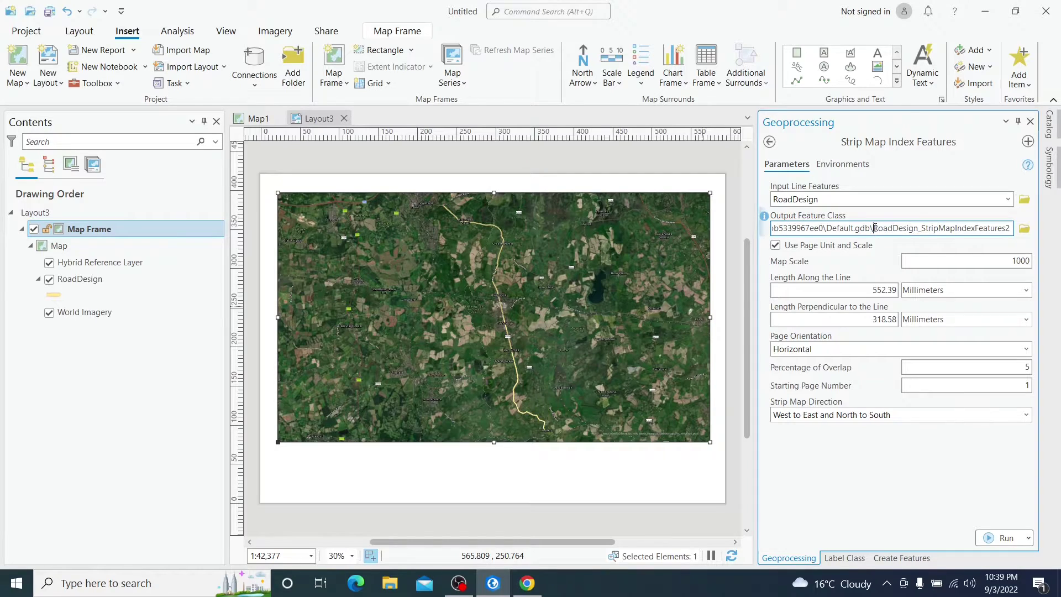
{"action": "left_click", "coordinate": [1006, 539]}
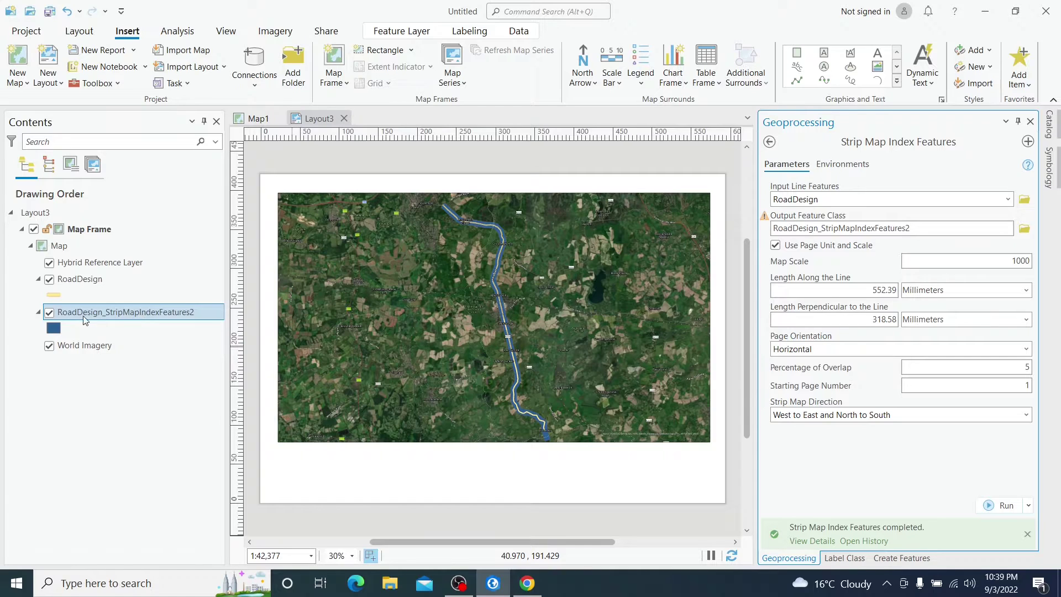
- Symbolize the index polygons with no fill and a 3 pt red outline
{"action": "left_click", "coordinate": [53, 332]}
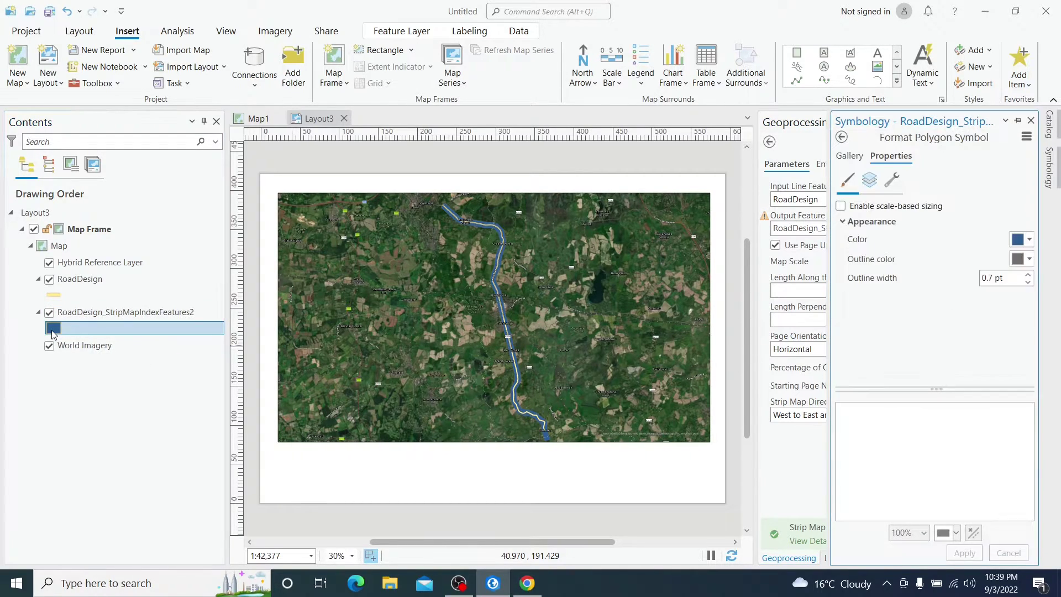
{"action": "left_click", "coordinate": [1023, 239]}
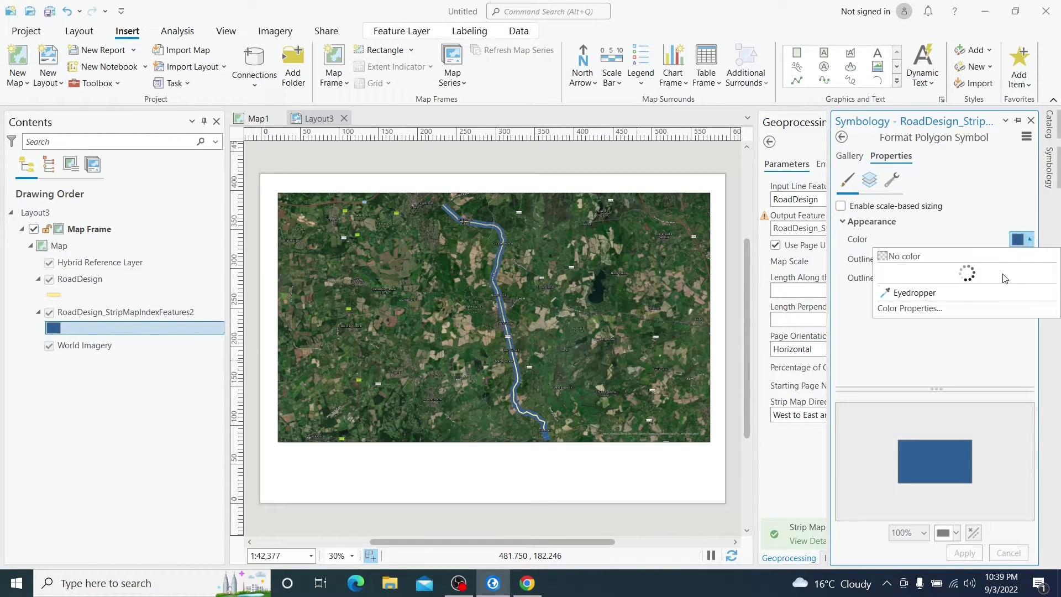
{"action": "left_click", "coordinate": [912, 255]}
{"action": "left_click", "coordinate": [1022, 260]}
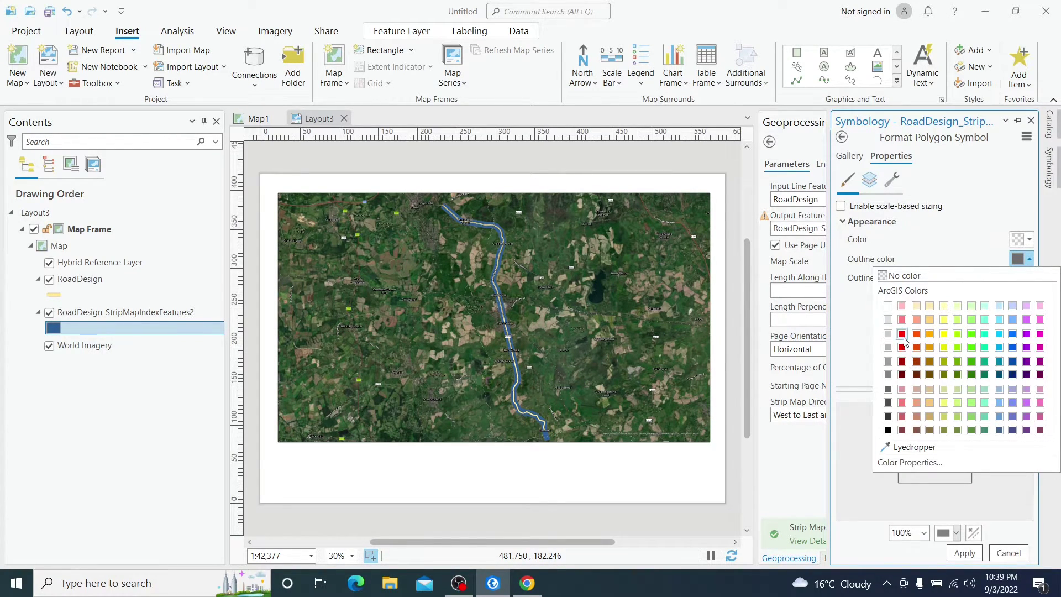
{"action": "left_click", "coordinate": [903, 335]}
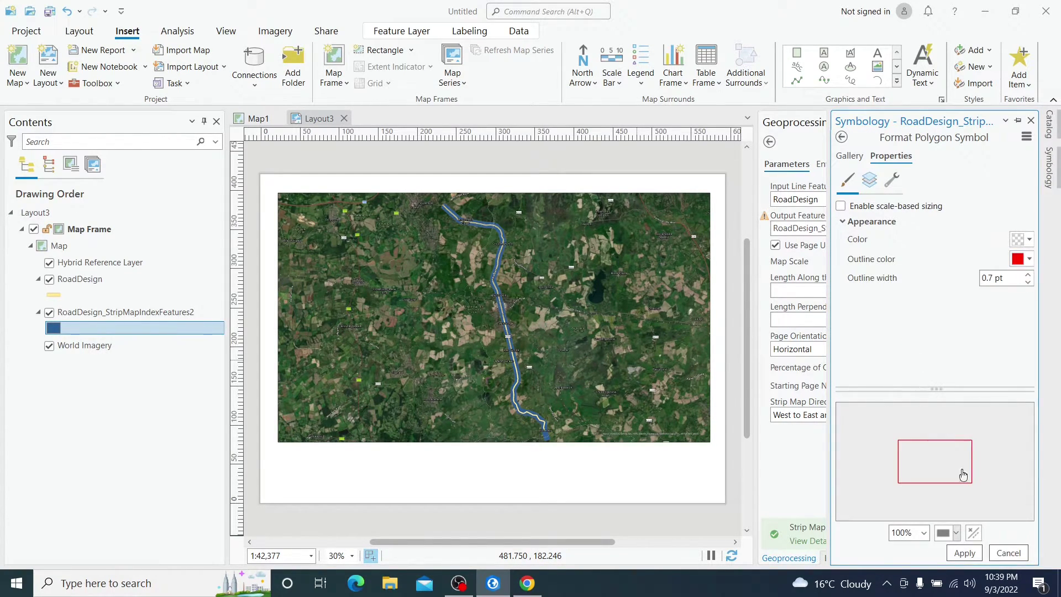
{"action": "double_click", "coordinate": [994, 278]}
{"action": "type", "text": "3"}
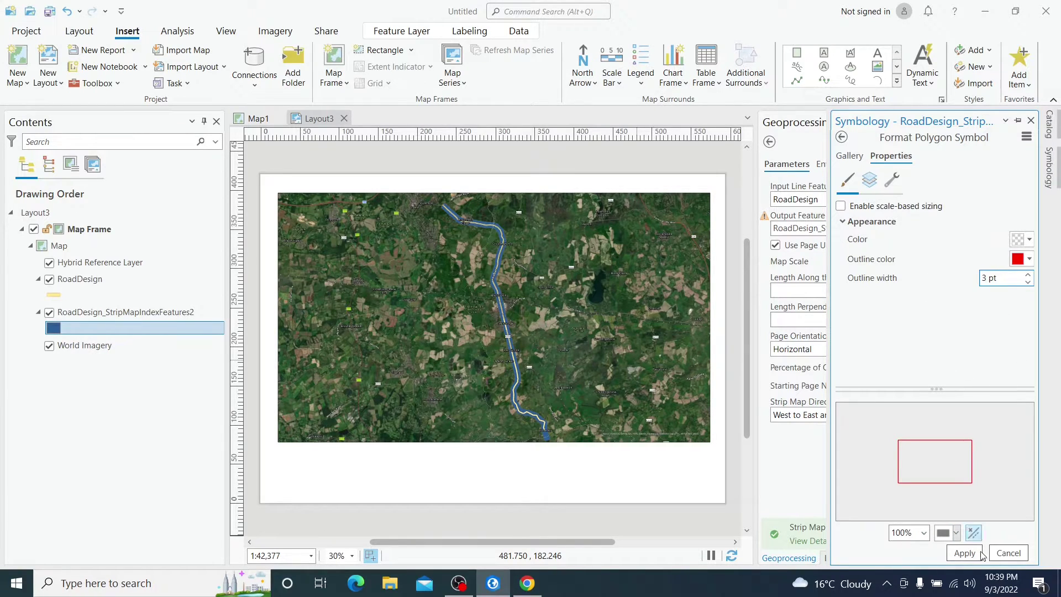
{"action": "left_click", "coordinate": [964, 553]}
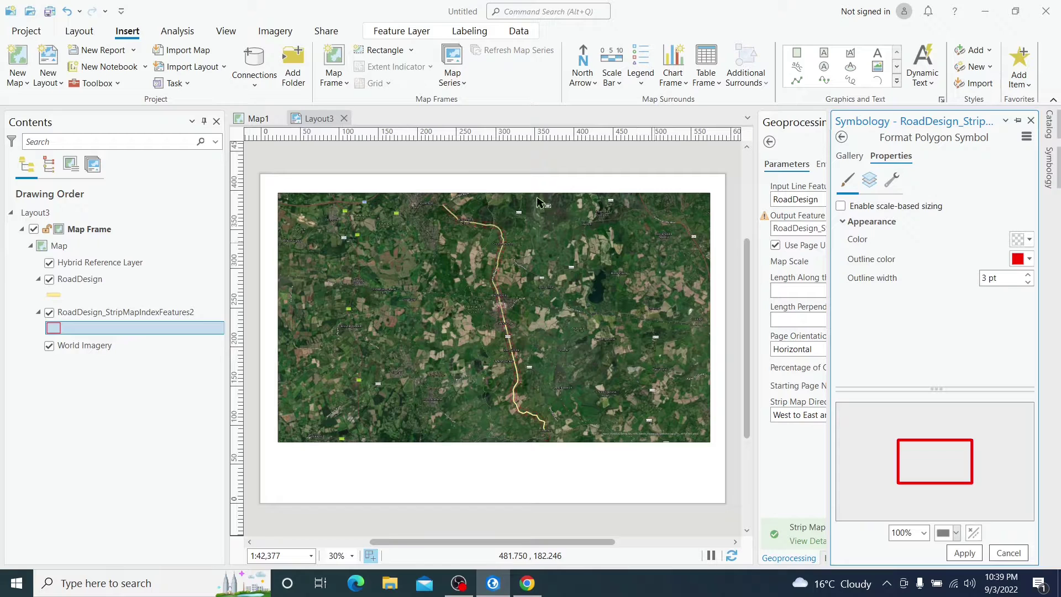
{"action": "left_click", "coordinate": [97, 313]}
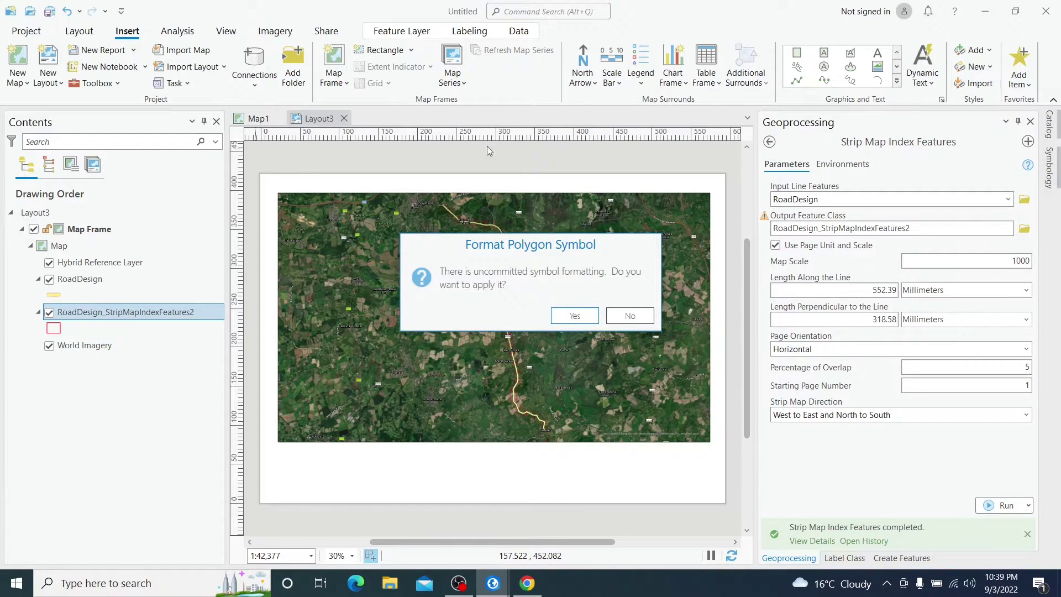
{"action": "left_click", "coordinate": [583, 321]}
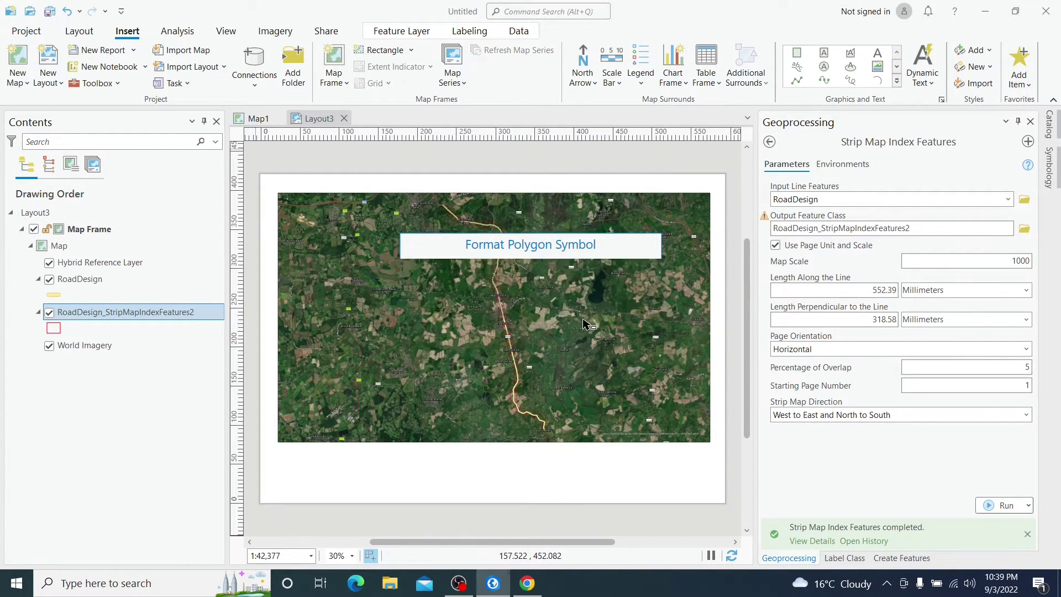
- Set the PageNumber labels to 25 pt with a white halo
{"action": "left_click", "coordinate": [470, 30]}
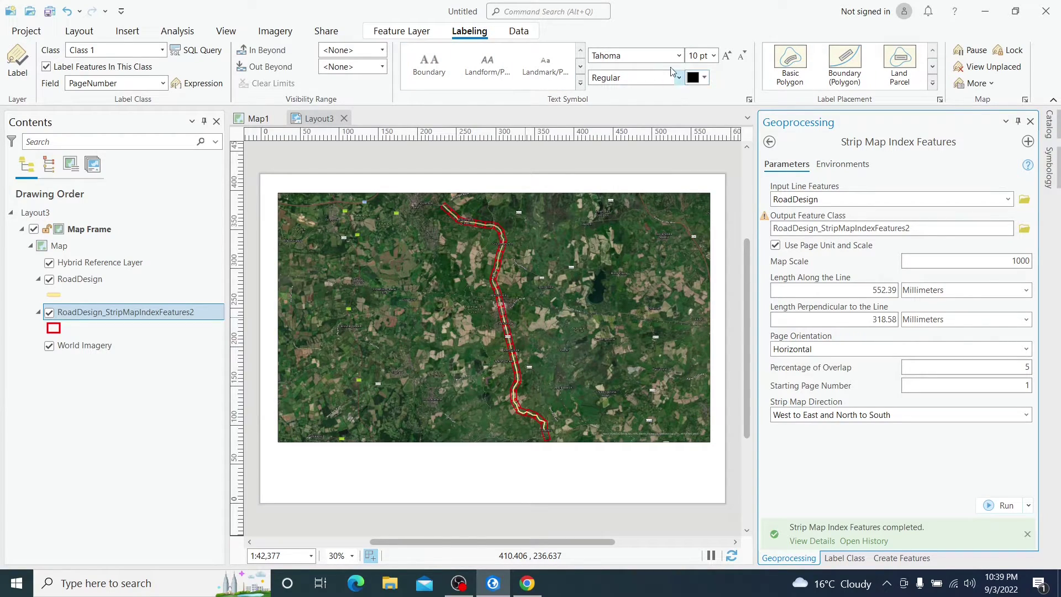
{"action": "left_click", "coordinate": [686, 58]}
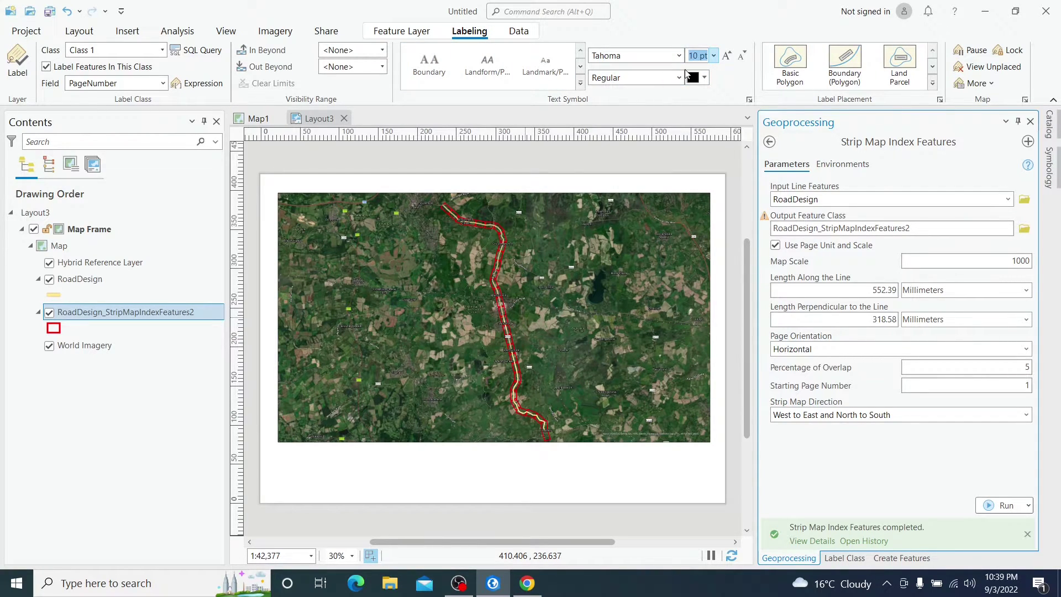
{"action": "type", "text": "25"}
{"action": "left_click", "coordinate": [749, 99]}
{"action": "left_click", "coordinate": [996, 267]}
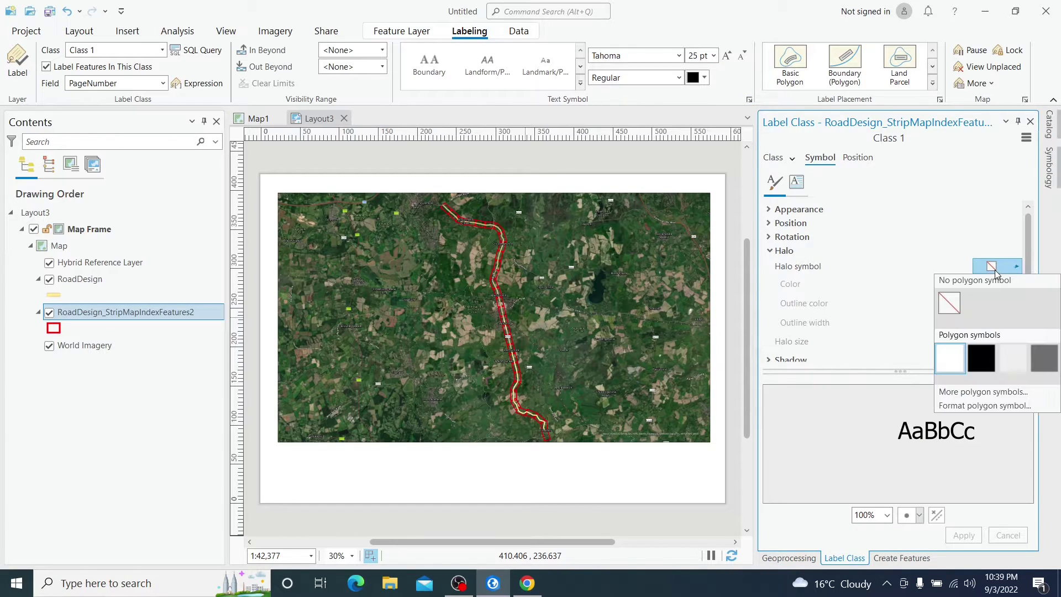
{"action": "left_click", "coordinate": [951, 354]}
{"action": "left_click", "coordinate": [964, 535]}
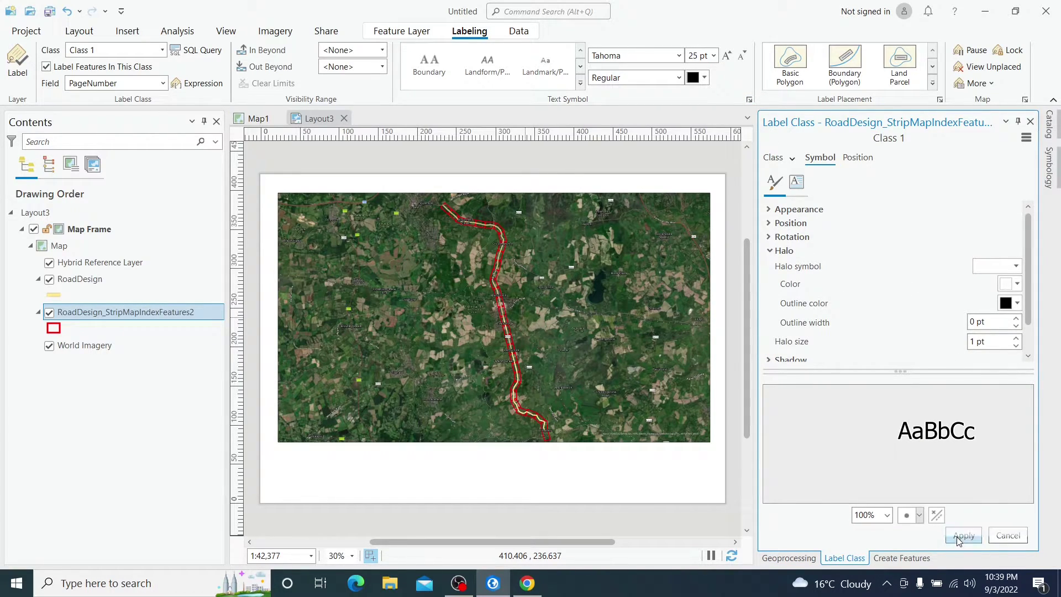
{"action": "left_click", "coordinate": [1030, 122]}
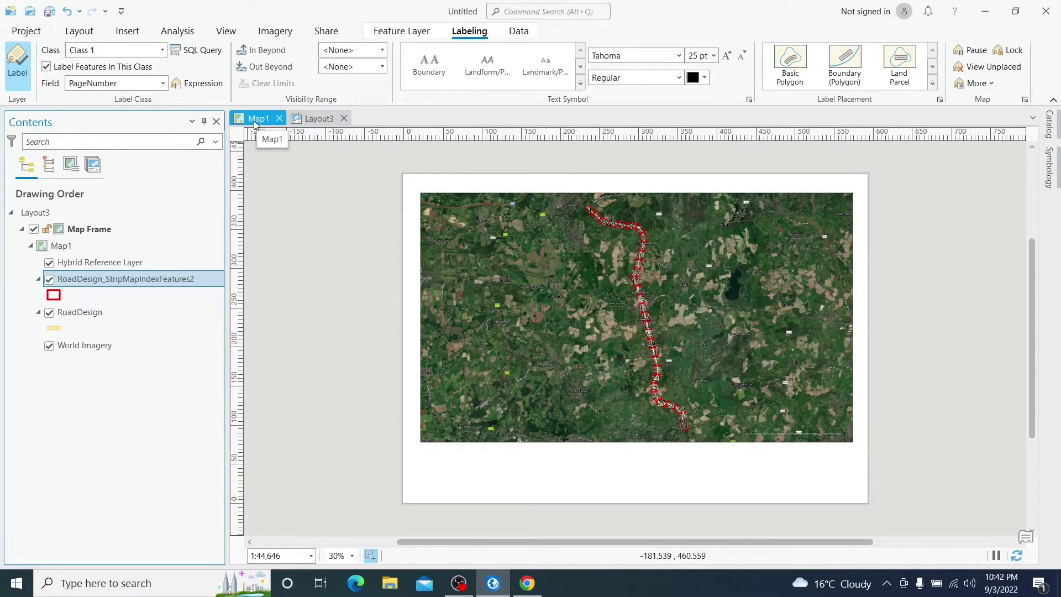
- Pan Map1 over the 31 strip pages and open the strip index attribute table's PageNumber and Angle values
{"action": "left_click", "coordinate": [255, 123]}
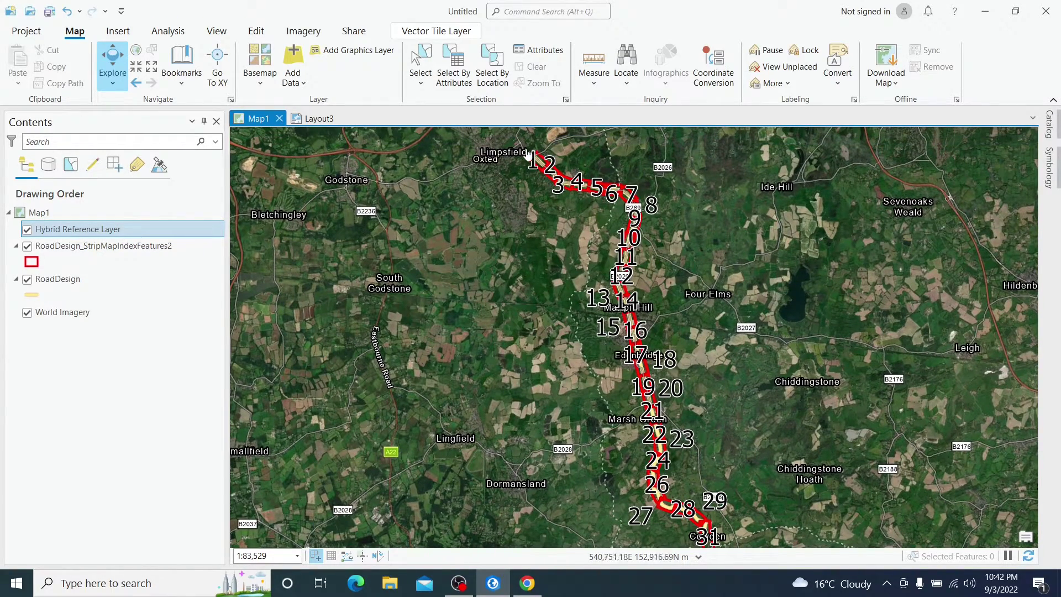
{"action": "left_click_drag", "start_coordinate": [539, 159], "coordinate": [531, 145]}
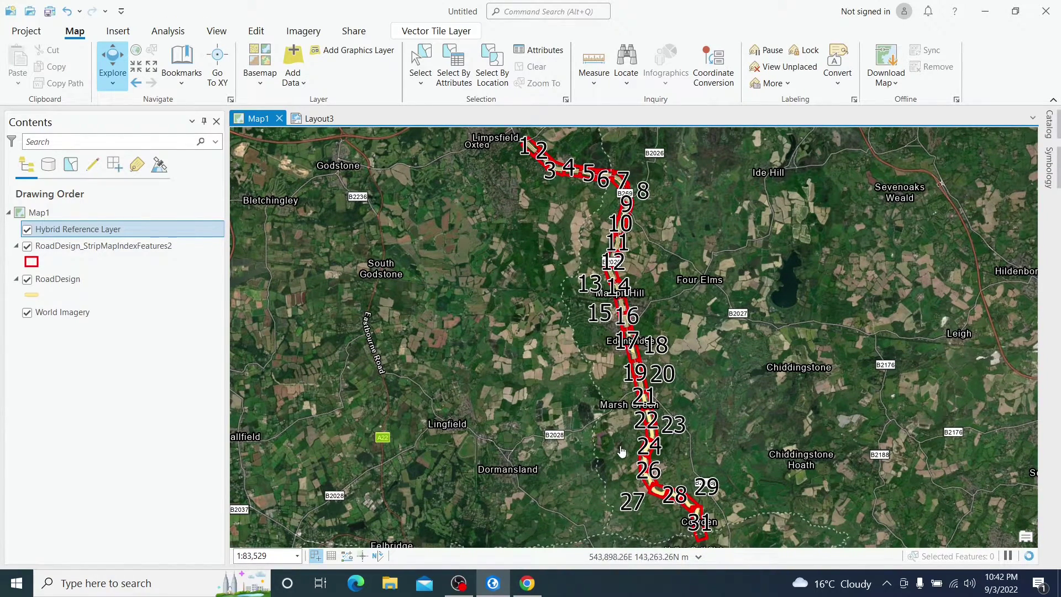
{"action": "right_click", "coordinate": [62, 252]}
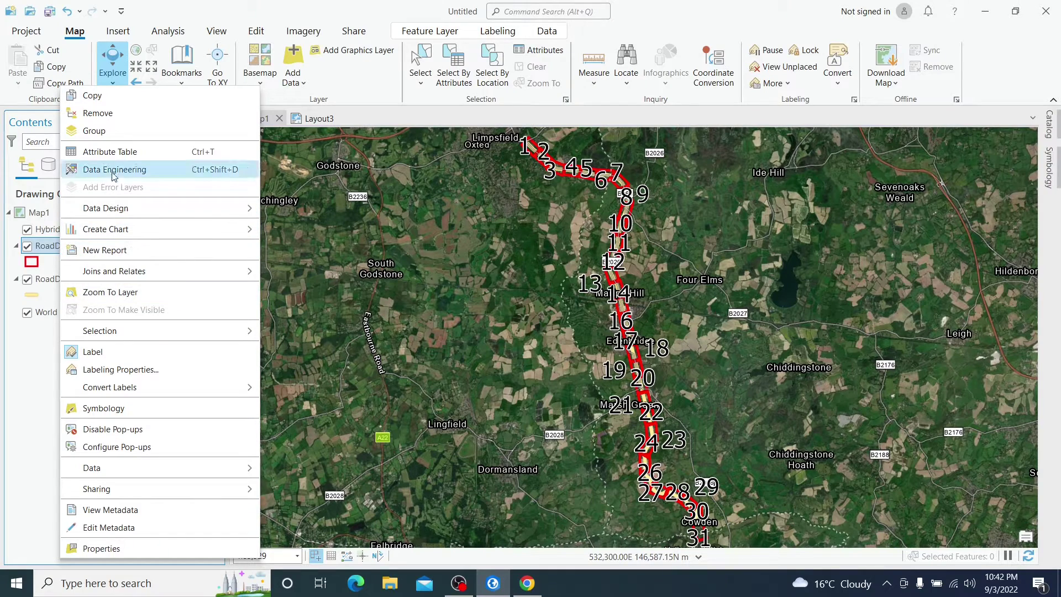
{"action": "left_click", "coordinate": [117, 150]}
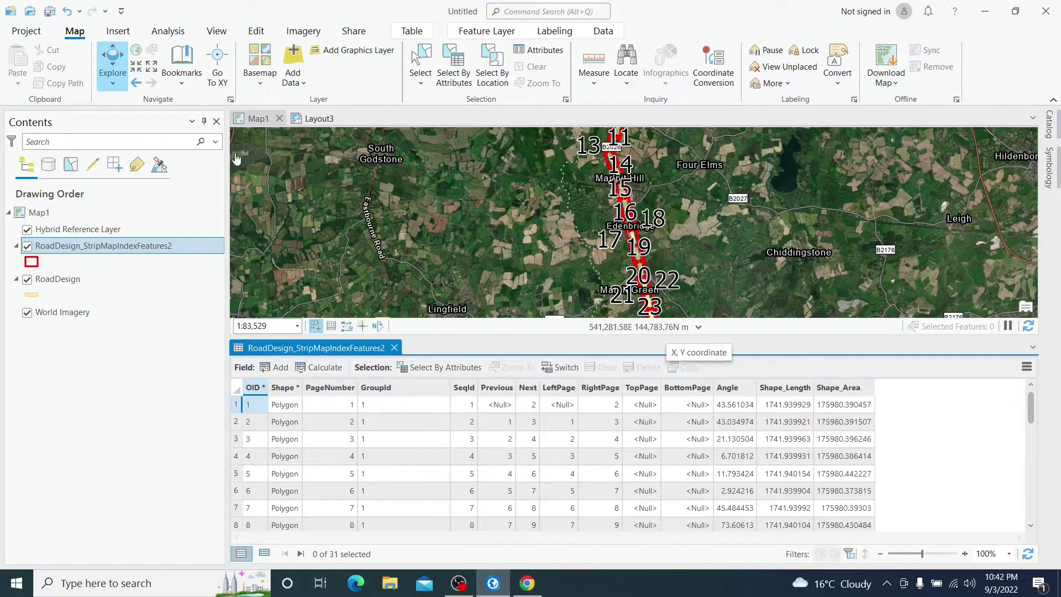
{"action": "left_click", "coordinate": [310, 119]}
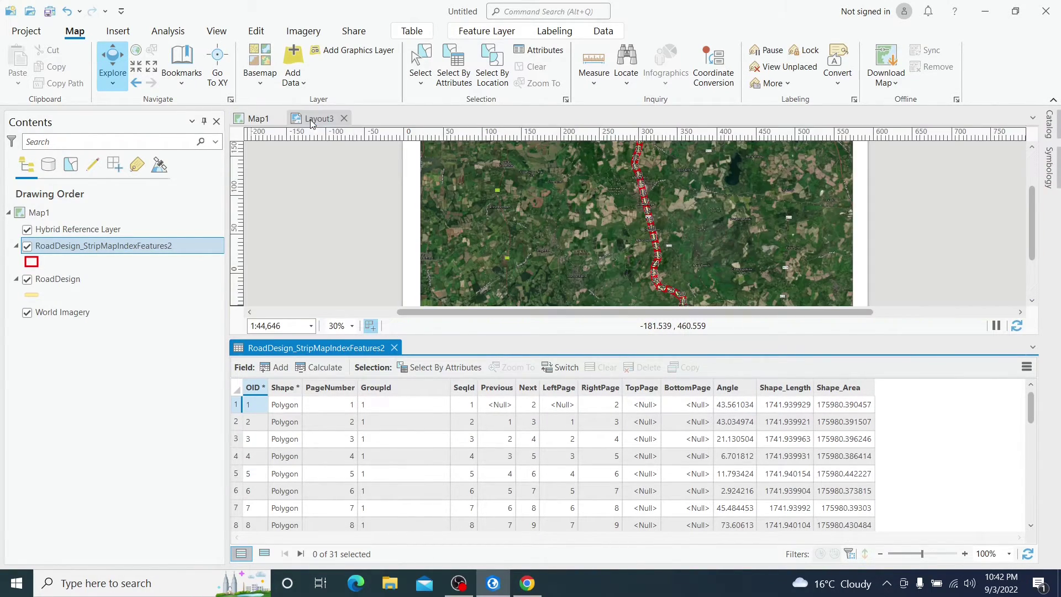
- Close the attribute table and set Layout3's map series type to Spatial in Layout Properties
{"action": "left_click", "coordinate": [394, 347]}
{"action": "left_click", "coordinate": [93, 165]}
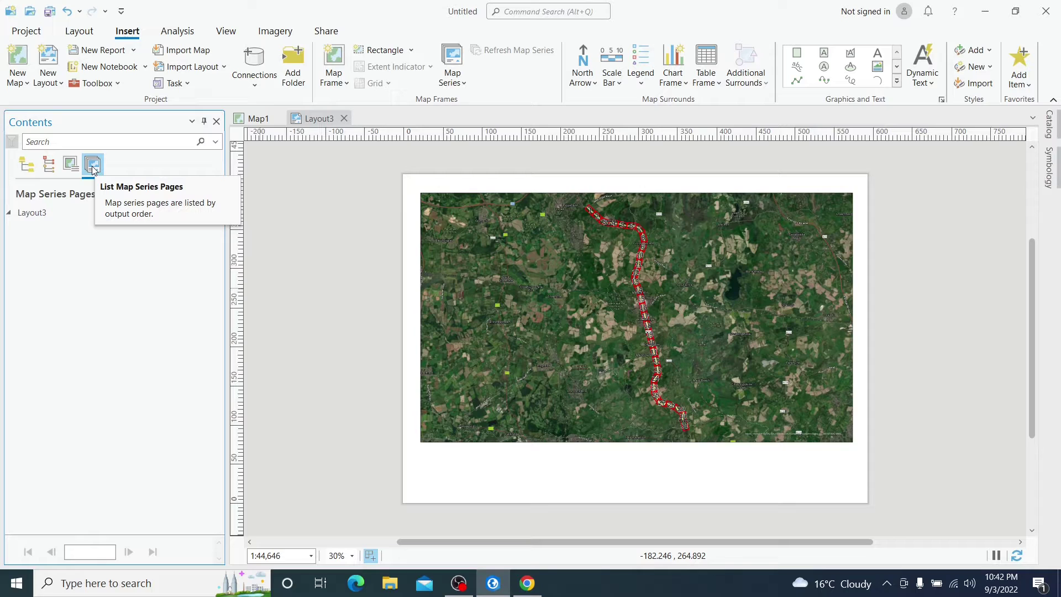
{"action": "right_click", "coordinate": [38, 214]}
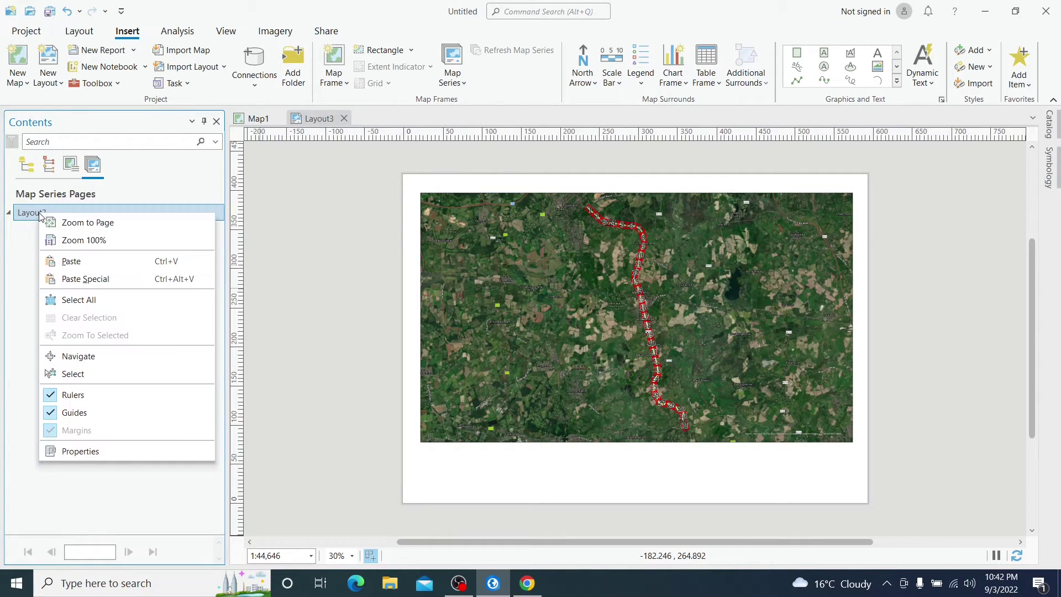
{"action": "left_click", "coordinate": [83, 453]}
{"action": "left_click_drag", "start_coordinate": [400, 142], "coordinate": [204, 139]}
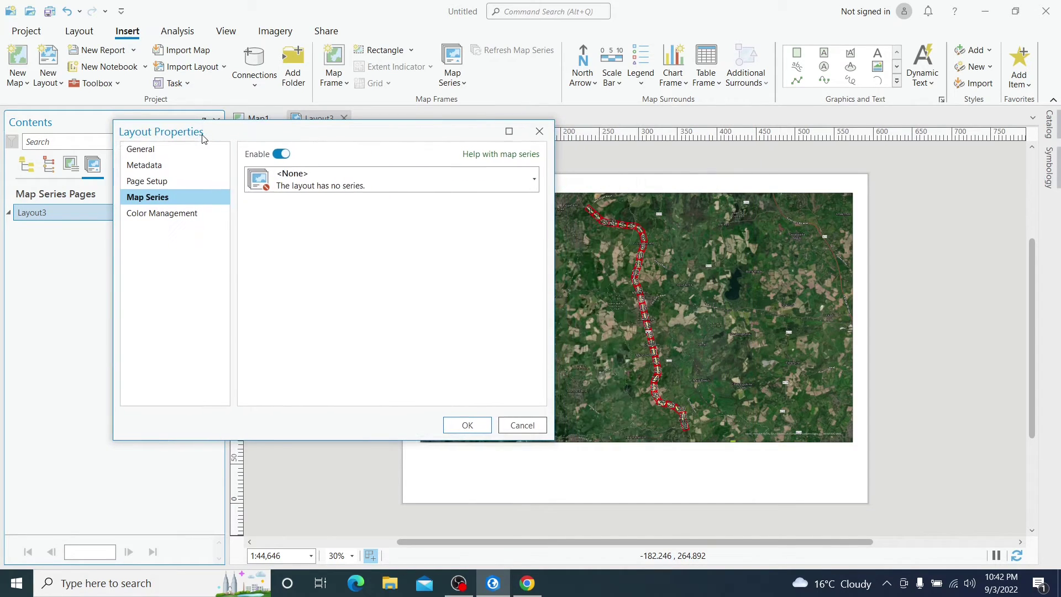
{"action": "left_click", "coordinate": [343, 183]}
{"action": "left_click", "coordinate": [308, 244]}
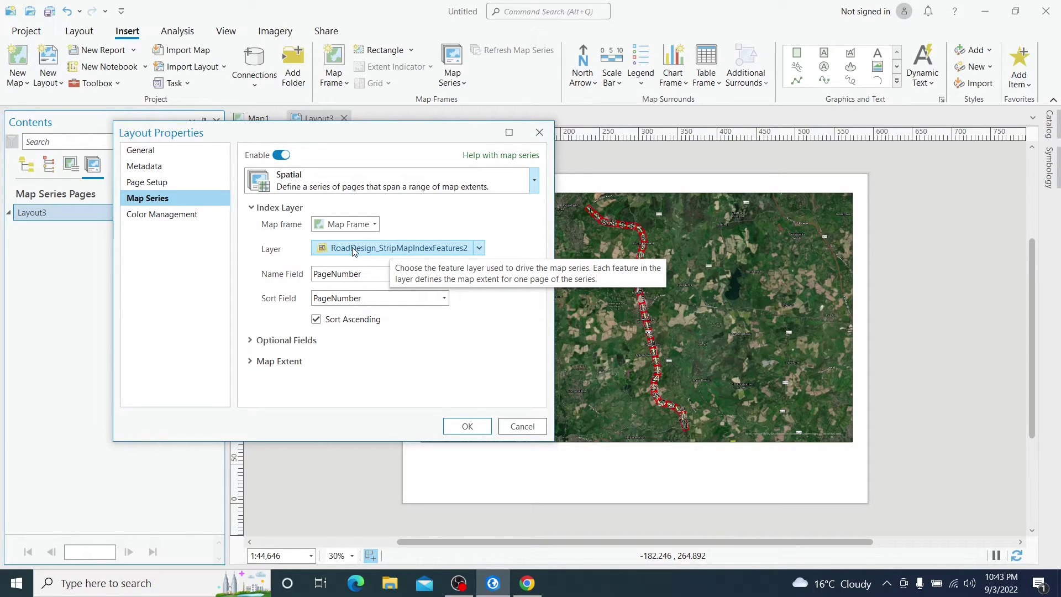
- Set the map extent to center and maintain scale at 1:1000
{"action": "left_click", "coordinate": [254, 363]}
{"action": "left_click", "coordinate": [283, 309]}
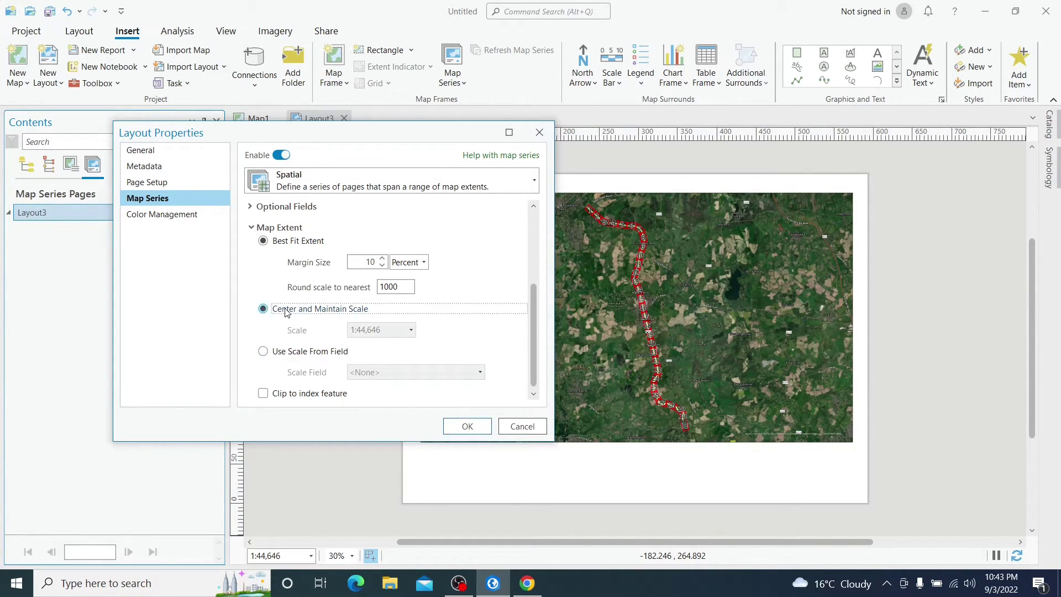
{"action": "left_click", "coordinate": [359, 332]}
{"action": "left_click_drag", "start_coordinate": [380, 330], "coordinate": [358, 330]}
{"action": "type", "text": "1:1000"}
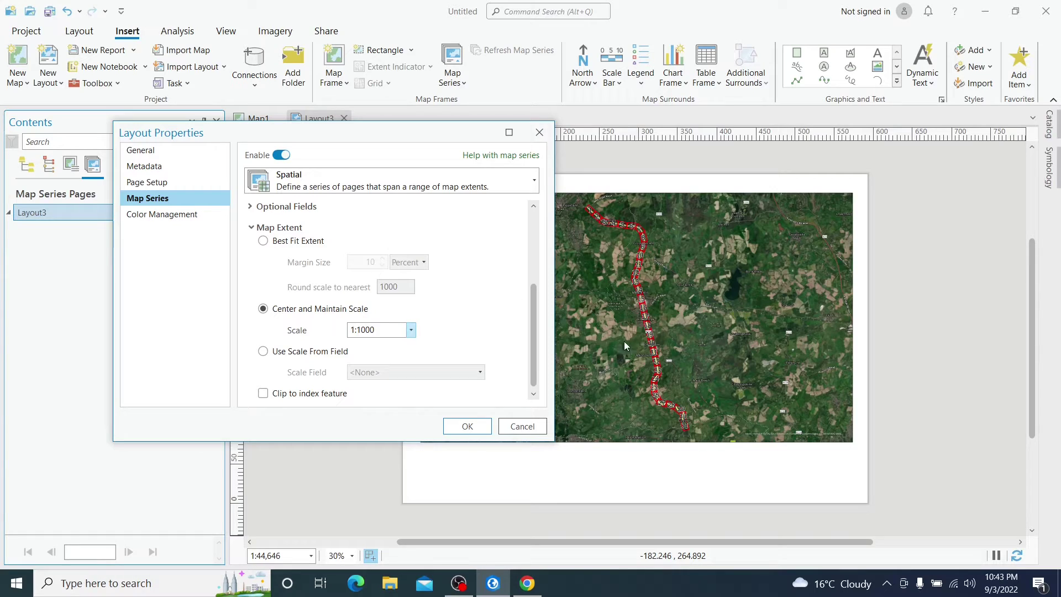
{"action": "scroll", "coordinate": [535, 312], "scroll_direction": "up", "scroll_amount": 1}
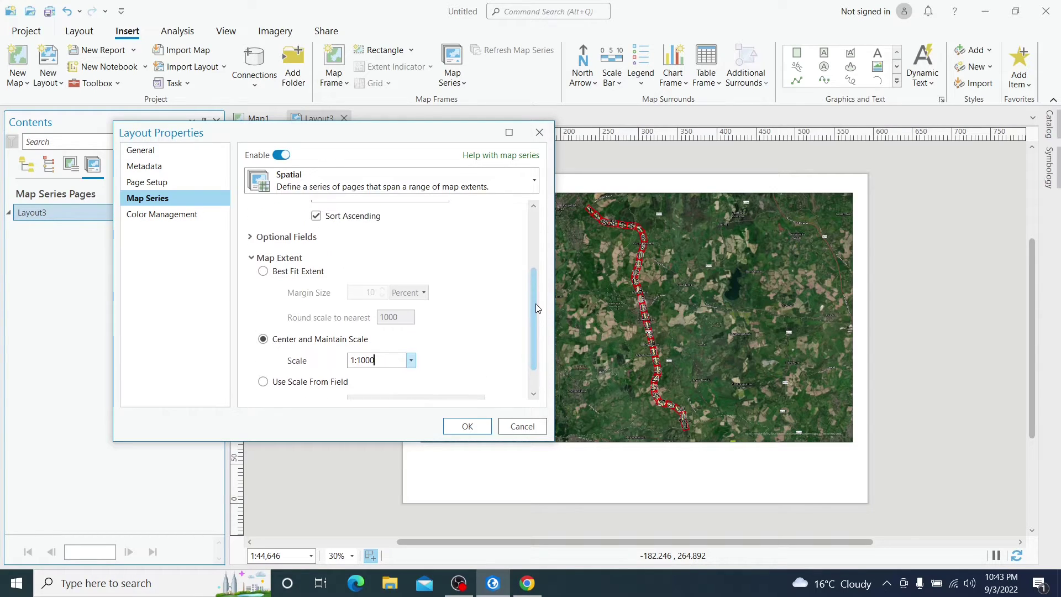
- Rotate each page by the Angle field and create the map series
{"action": "left_click", "coordinate": [251, 243]}
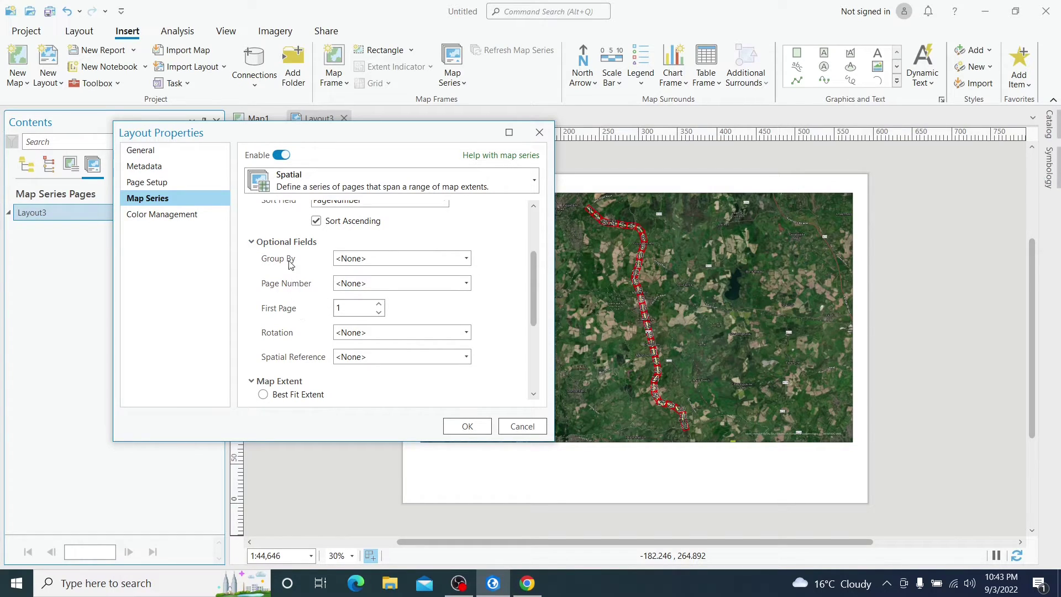
{"action": "left_click", "coordinate": [354, 335]}
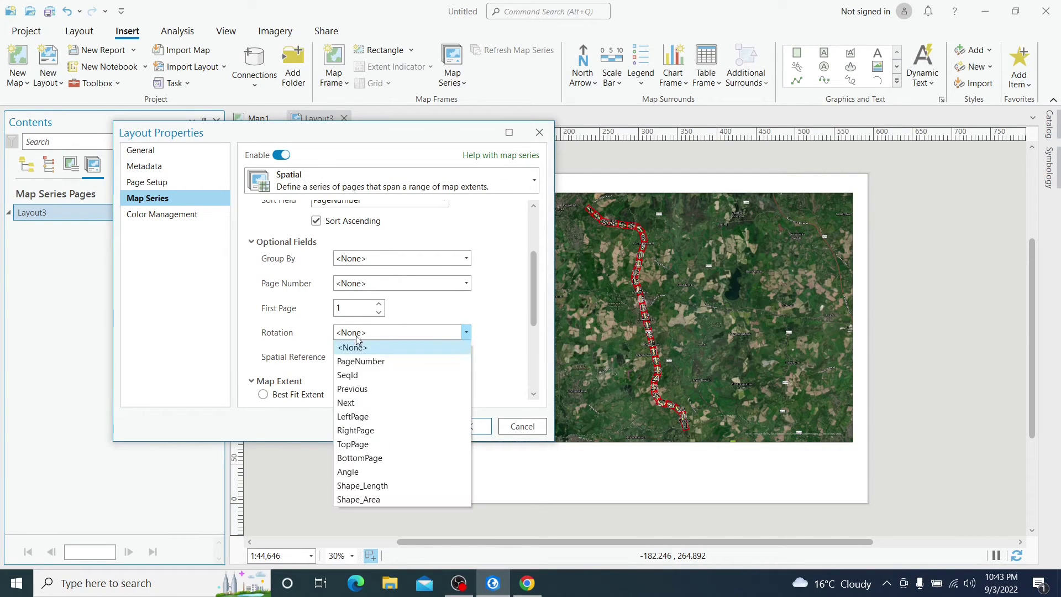
{"action": "left_click", "coordinate": [349, 474]}
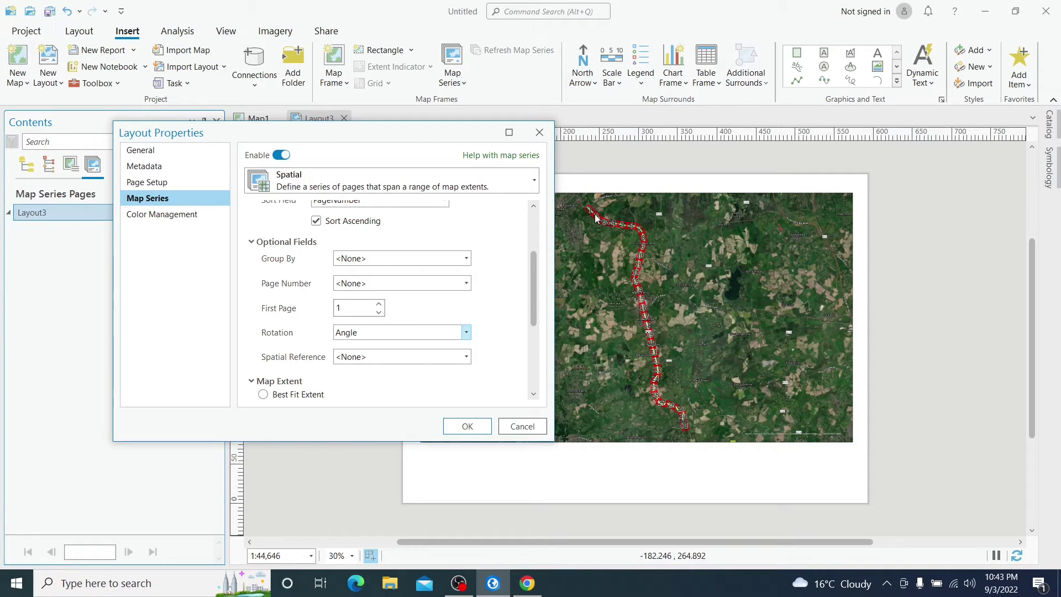
{"action": "left_click", "coordinate": [463, 431]}
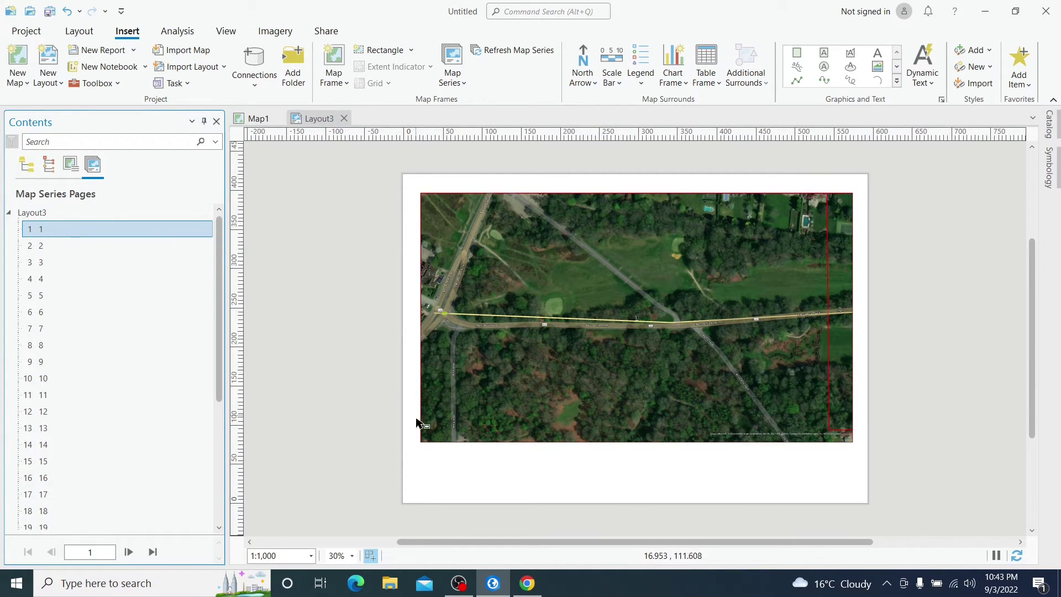
- View map series page 2, then jump to the last page, 31
{"action": "double_click", "coordinate": [68, 247]}
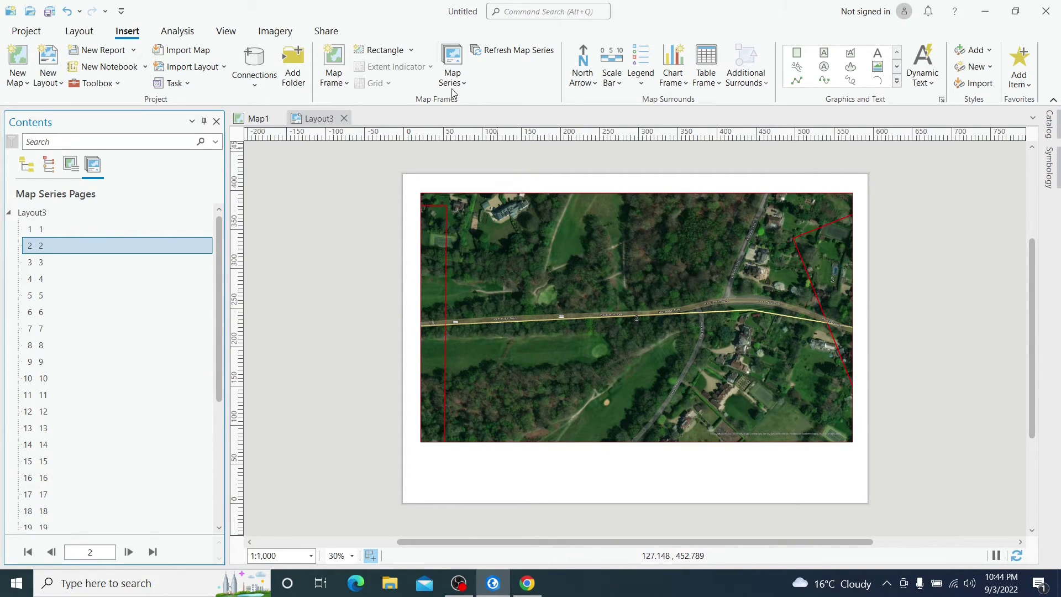
{"action": "left_click", "coordinate": [25, 165]}
{"action": "left_click", "coordinate": [93, 164]}
{"action": "key", "text": "End"}
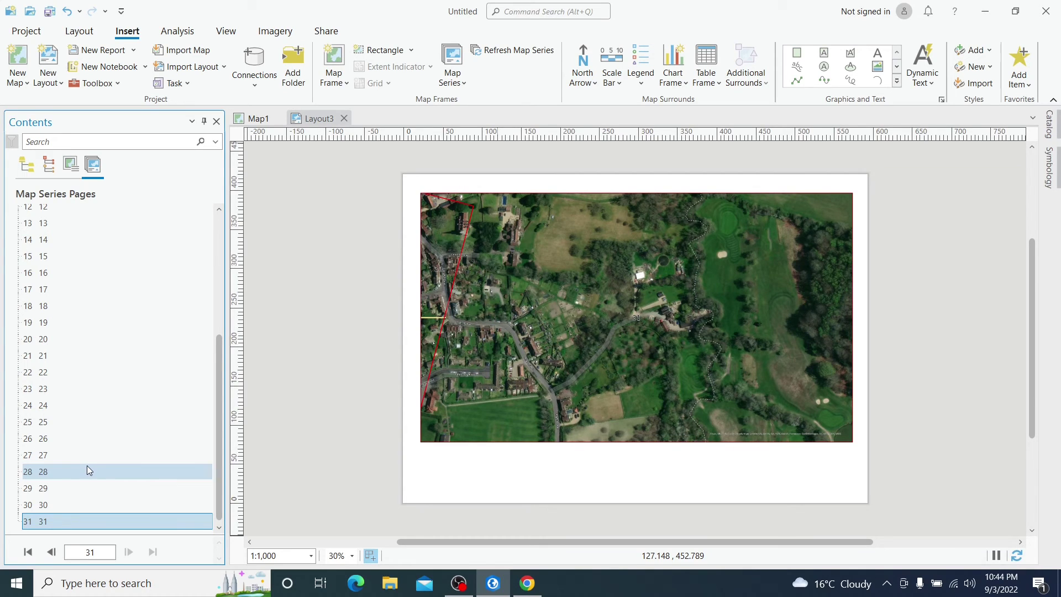
{"action": "mouse_move", "coordinate": [536, 590]}
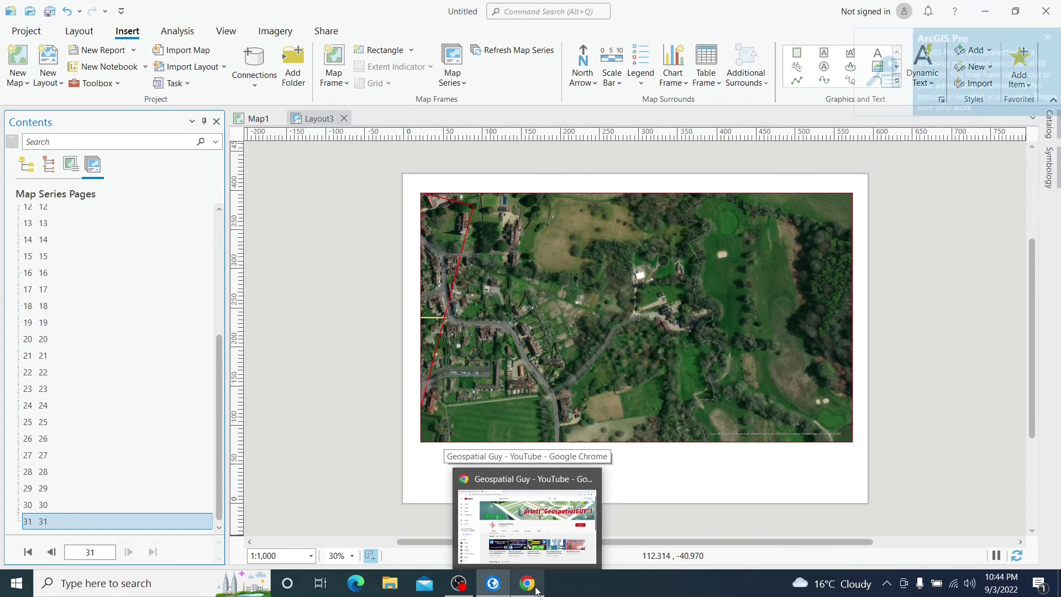
{"action": "left_click", "coordinate": [558, 561]}
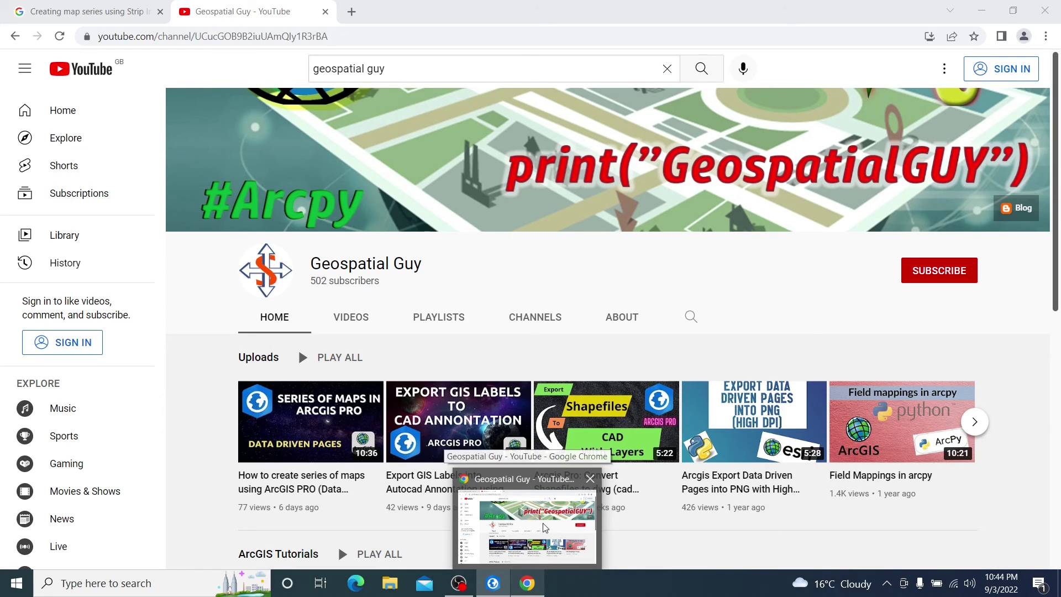